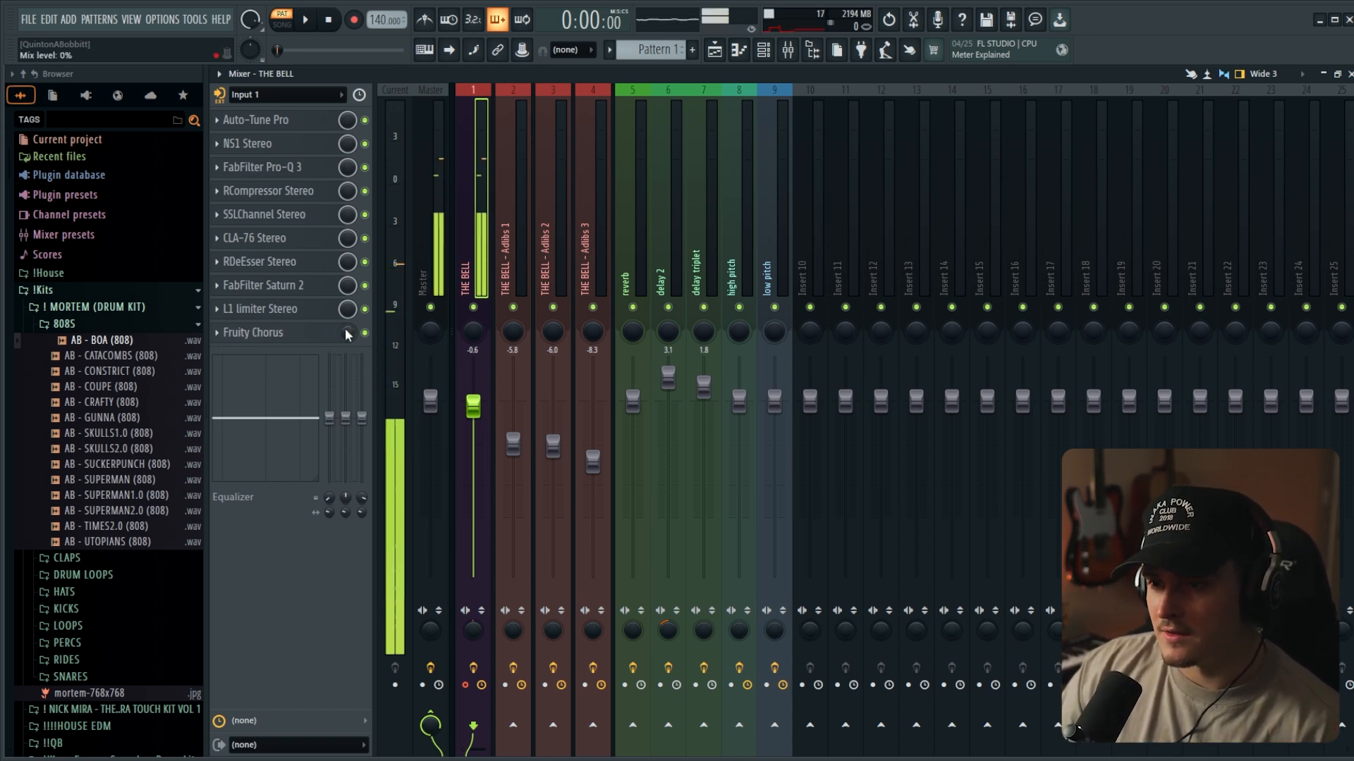
- Try out the Fruity Chorus mix level on THE BELL channel
drag(346, 331, 346, 320)
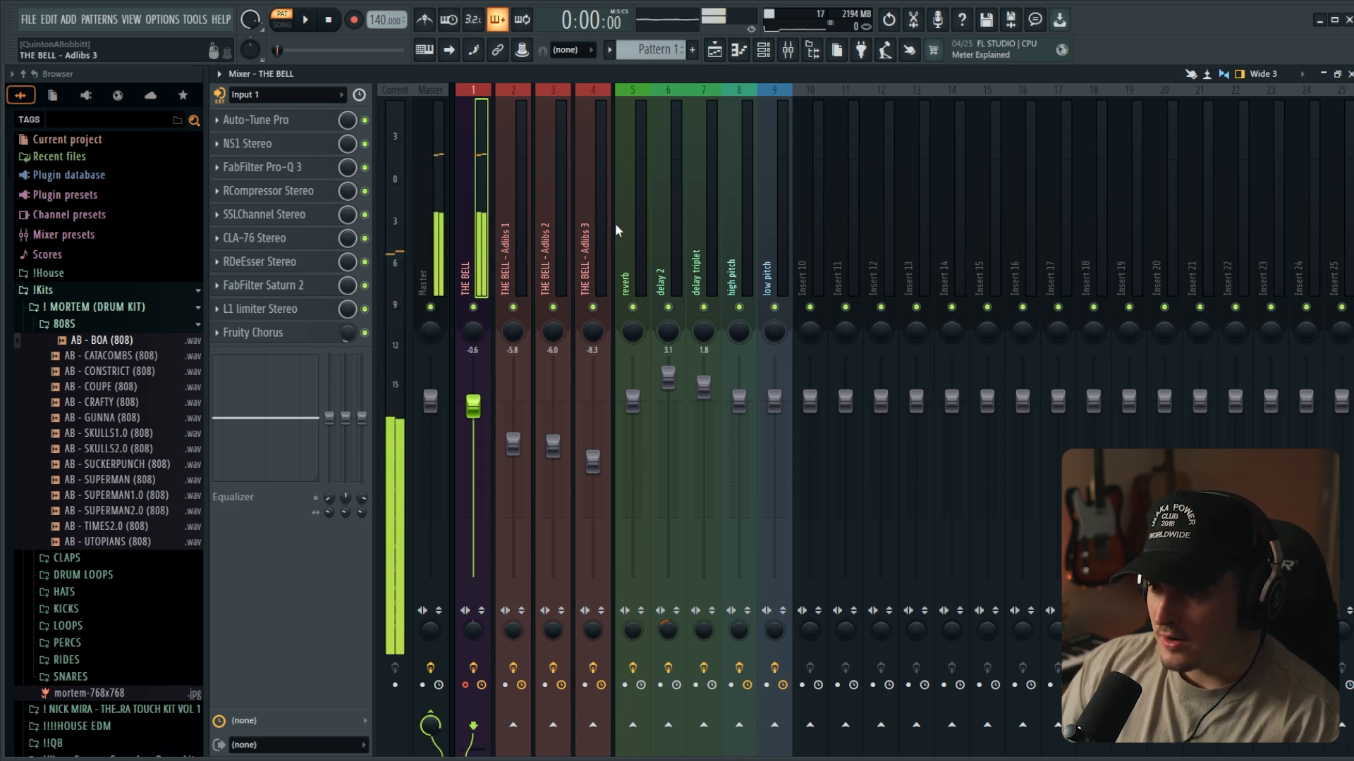
- Review the ValhallaVintageVerb settings on the reverb channel and close the plugin
click(643, 275)
click(267, 120)
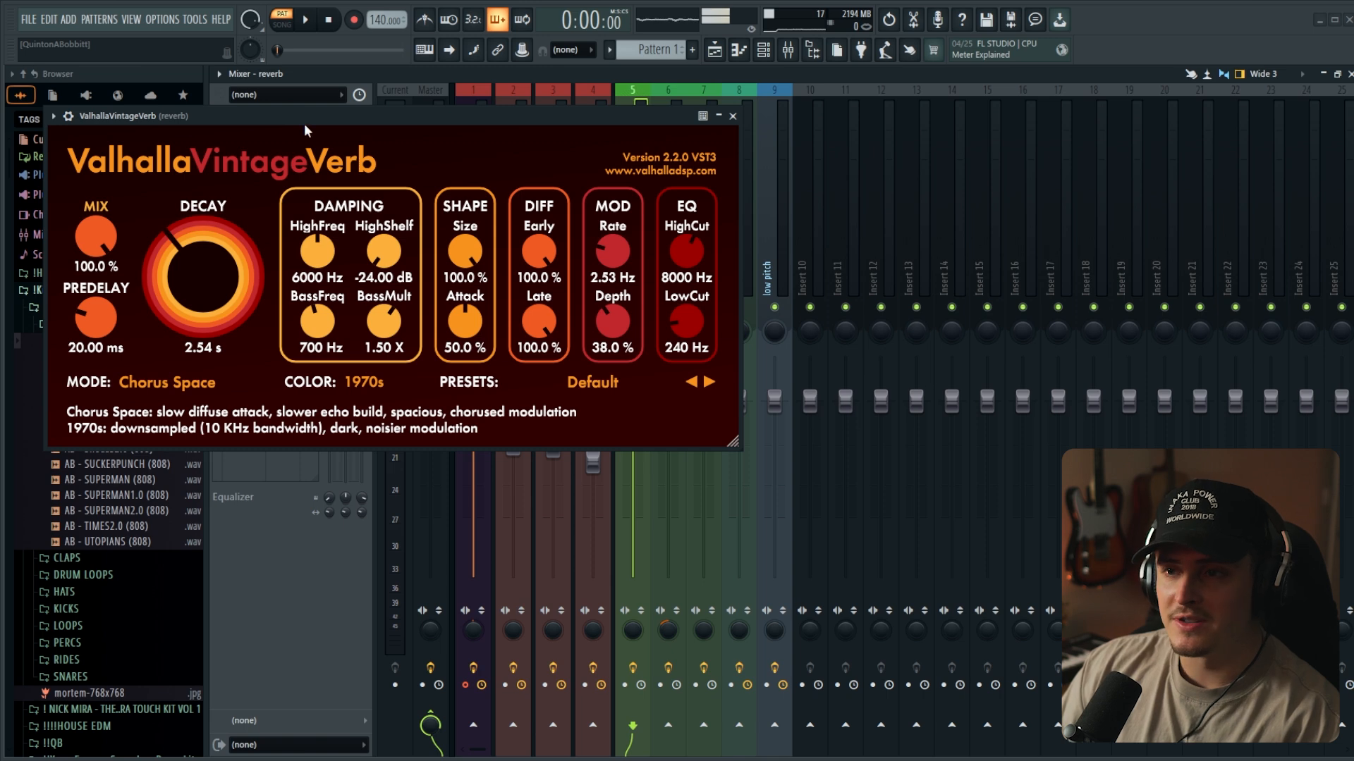
drag(303, 124, 479, 125)
click(915, 117)
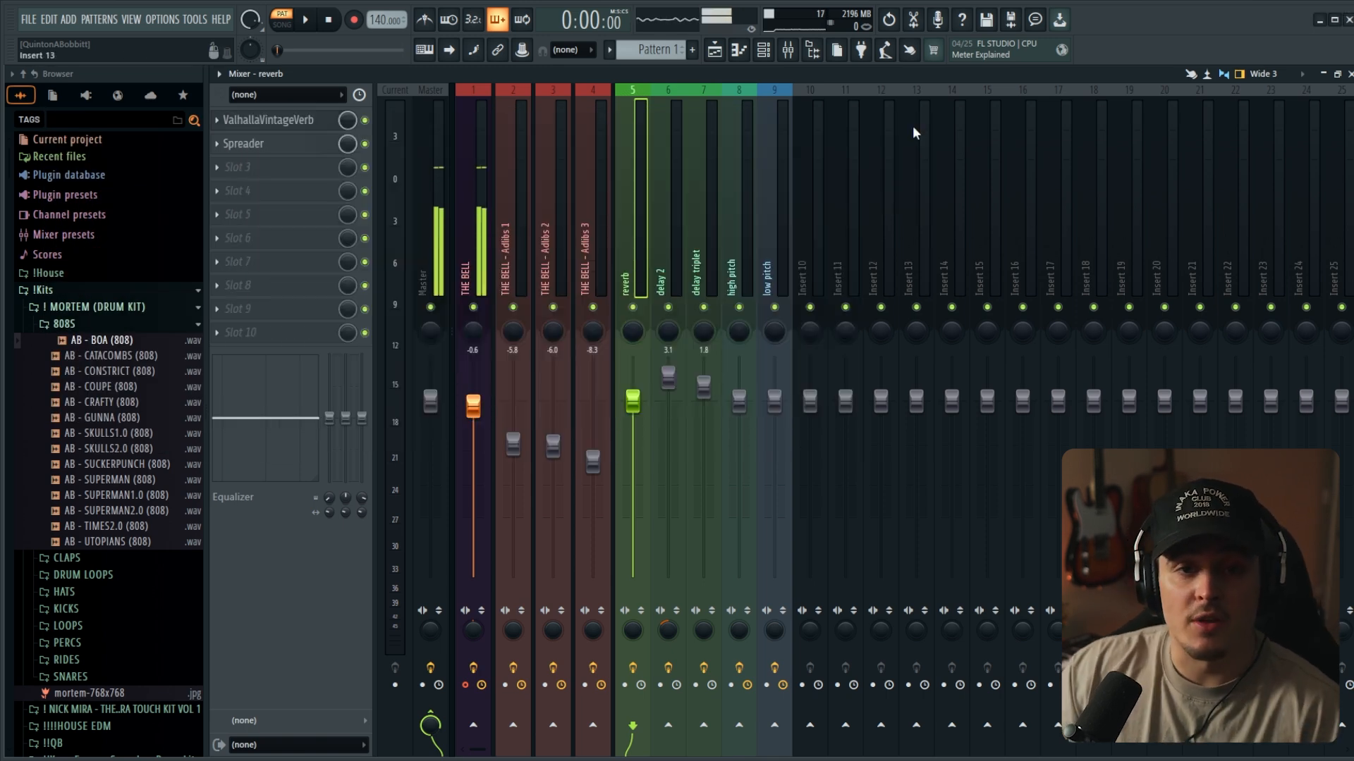
- Send THE BELL to the reverb channel with its level raised, and set THE BELL's L1 limiter mix to 45%
click(471, 288)
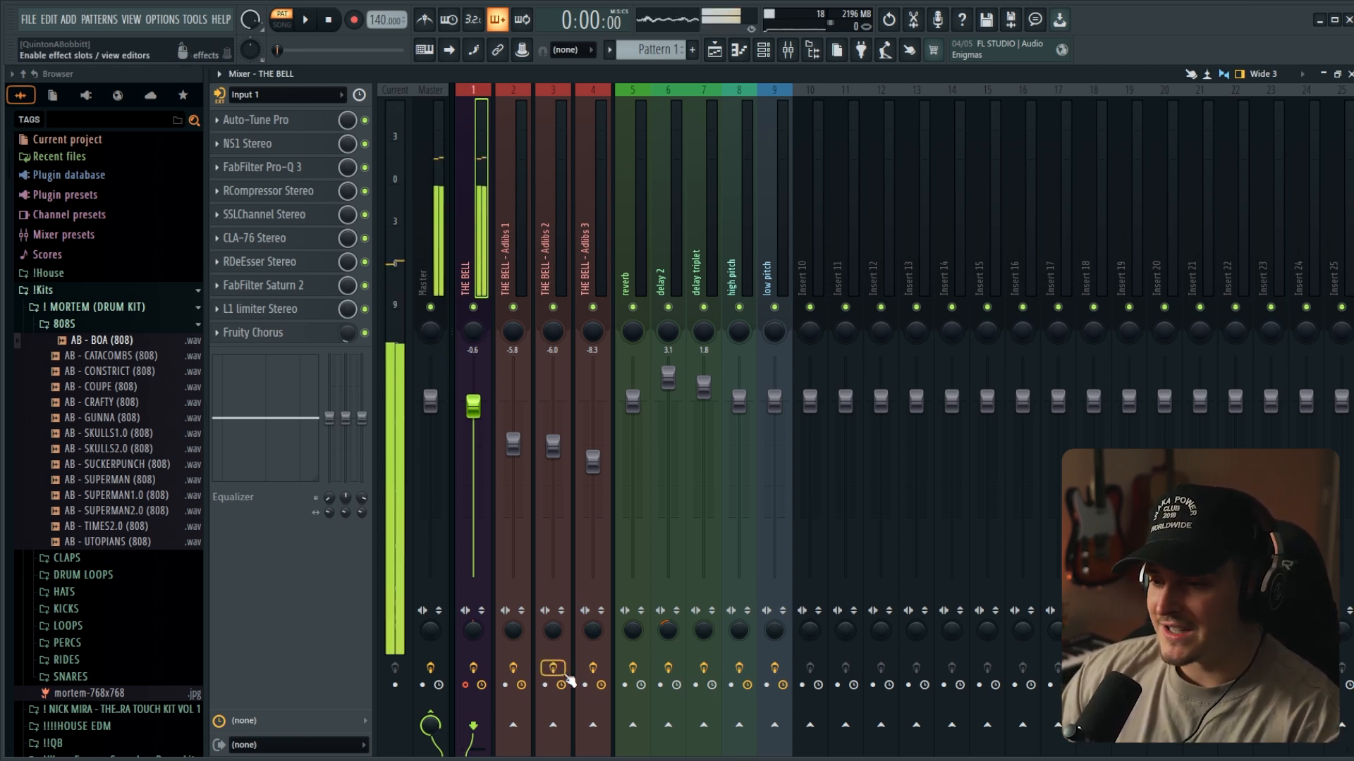
click(634, 726)
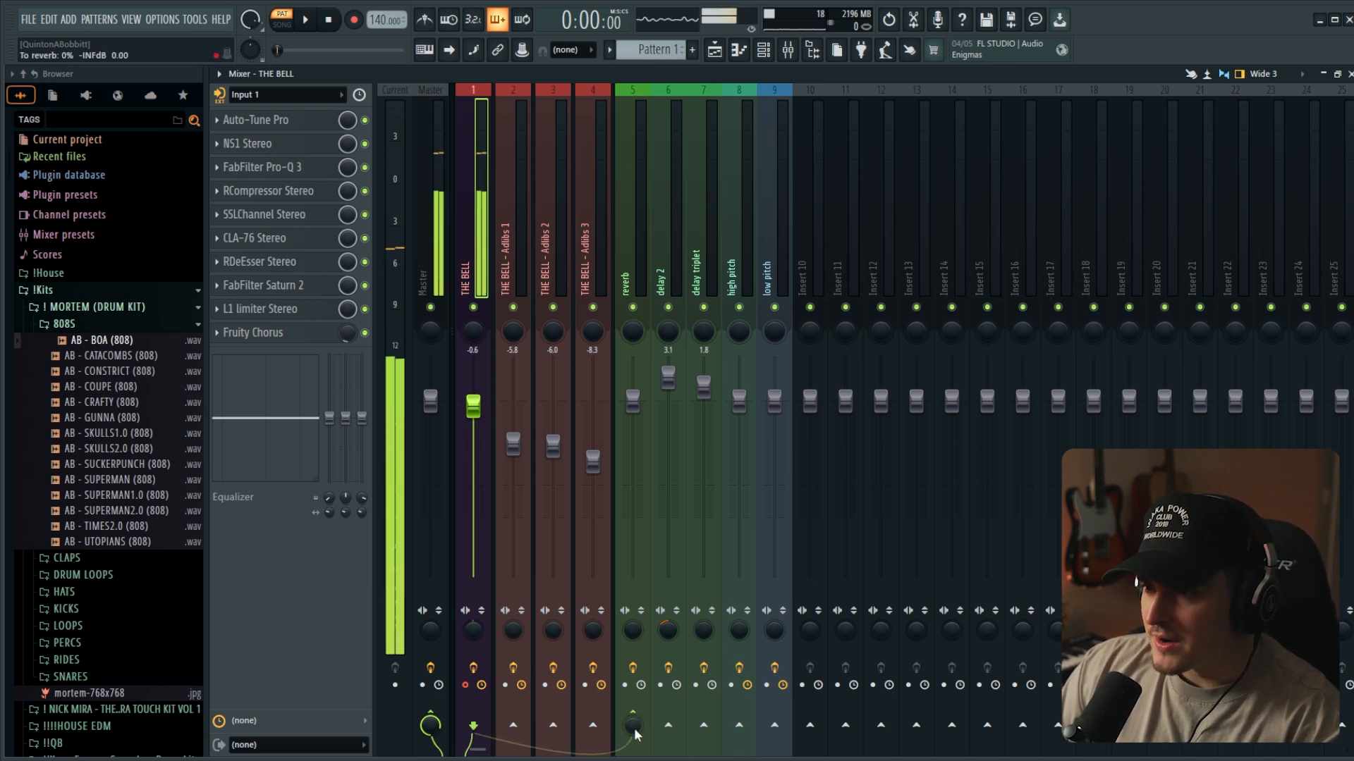
drag(638, 722, 638, 603)
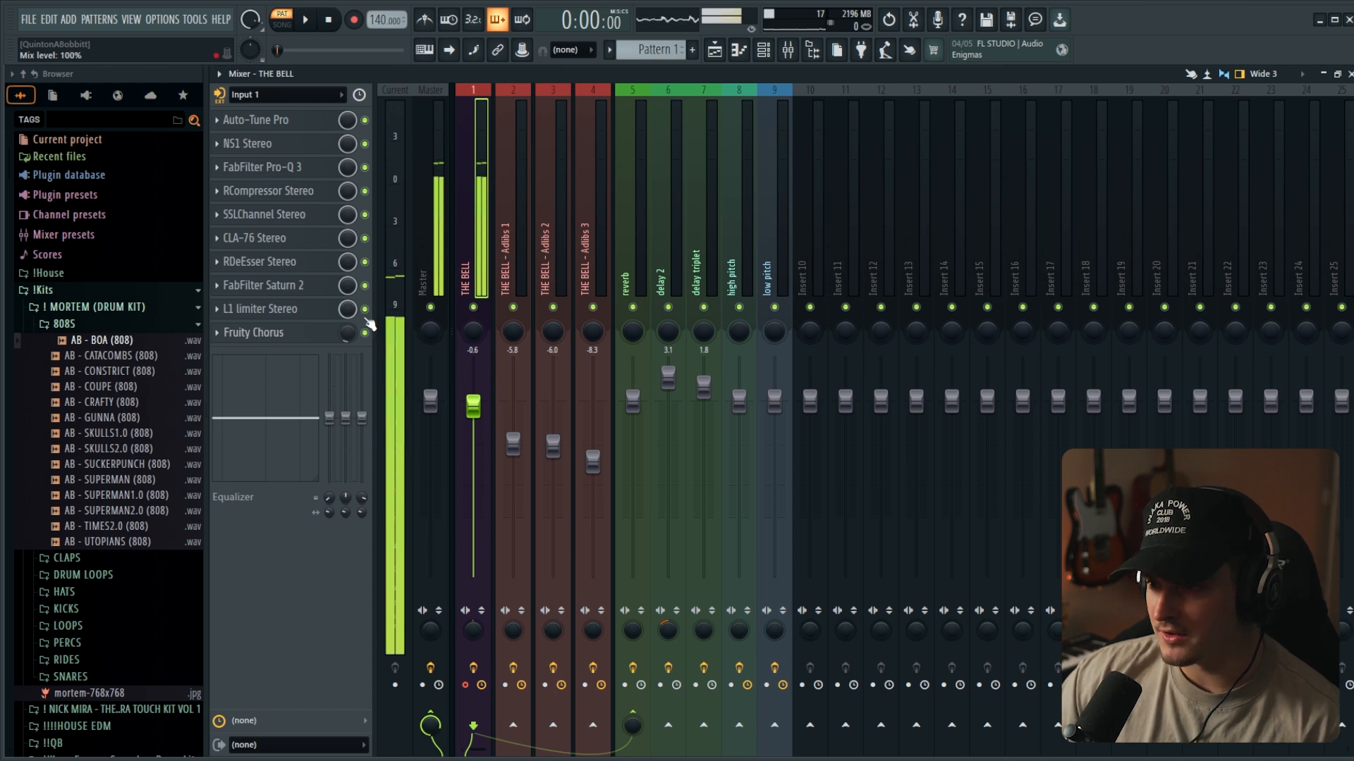
drag(347, 310, 347, 352)
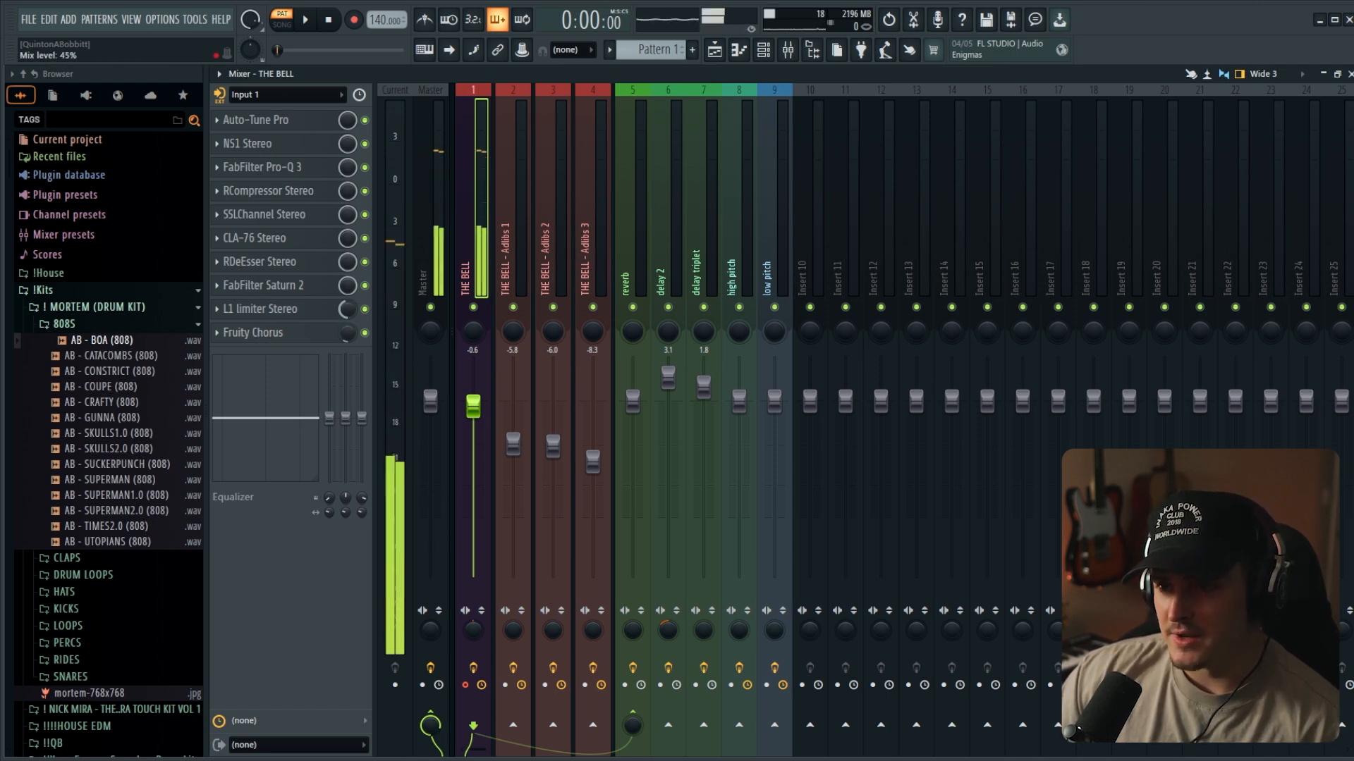
- Examine the Spreader plugin on the reverb channel and close it
click(637, 281)
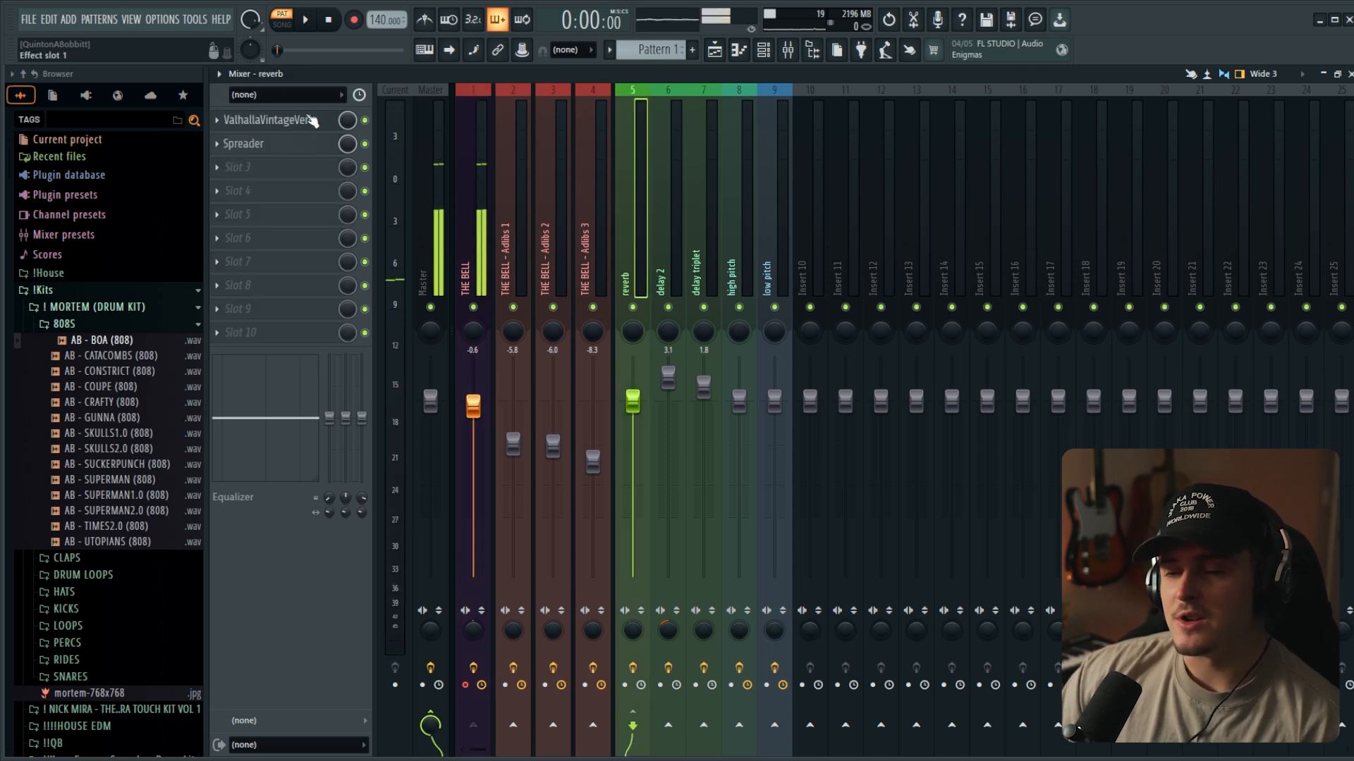
click(276, 143)
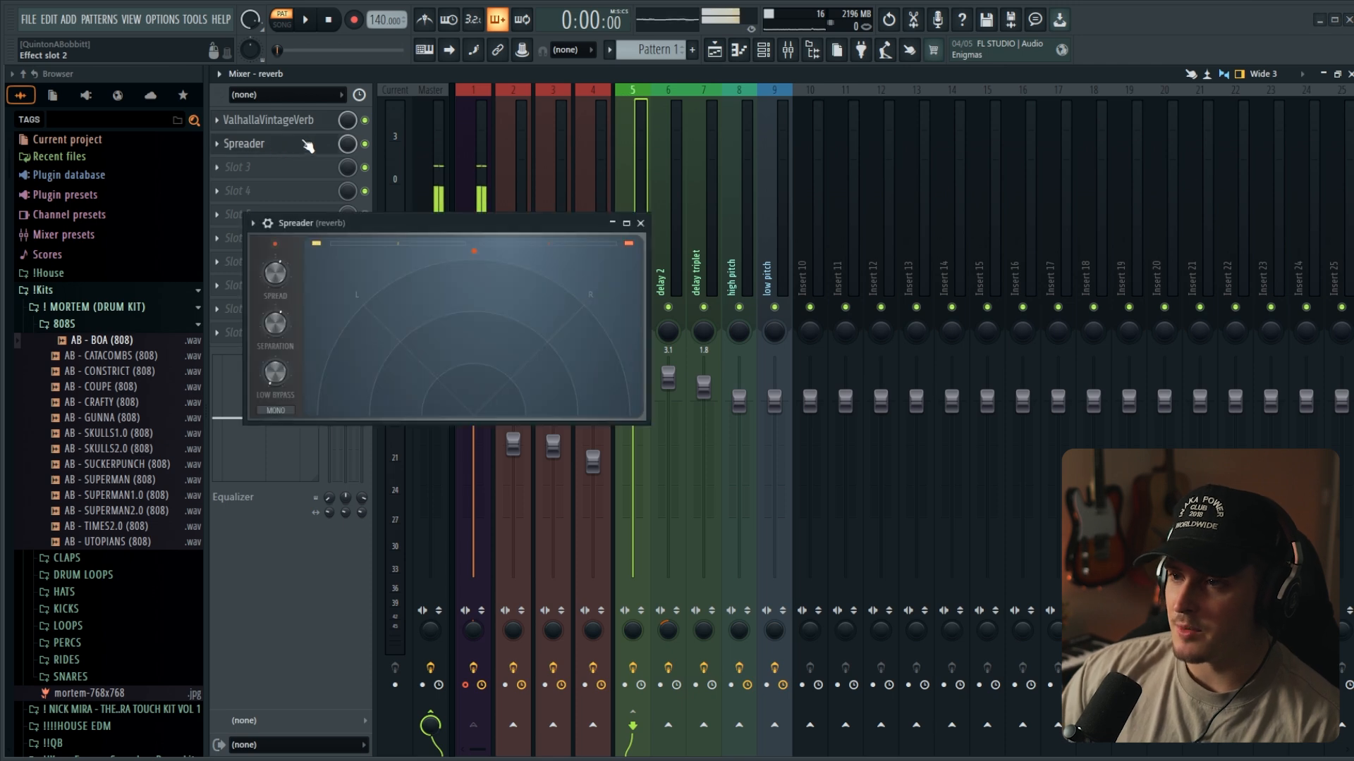
drag(486, 220, 546, 202)
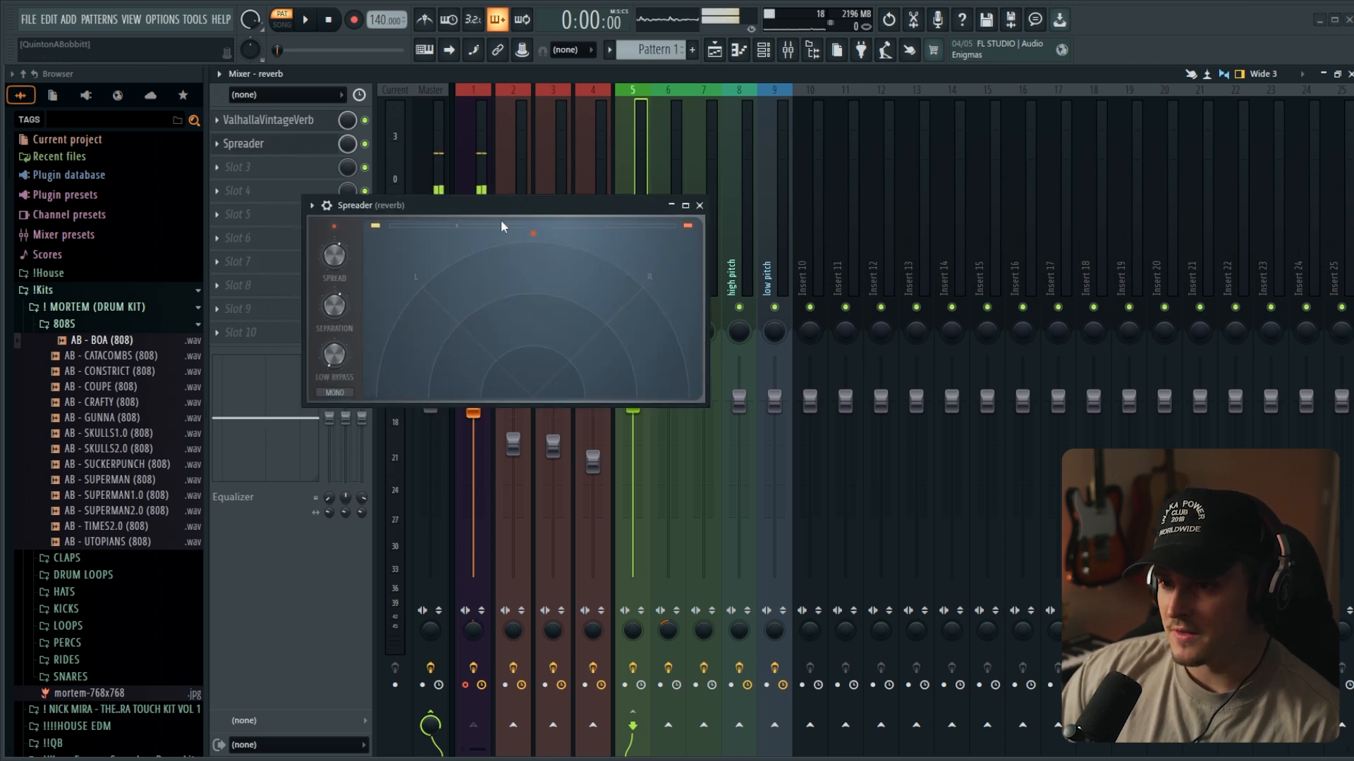
click(700, 206)
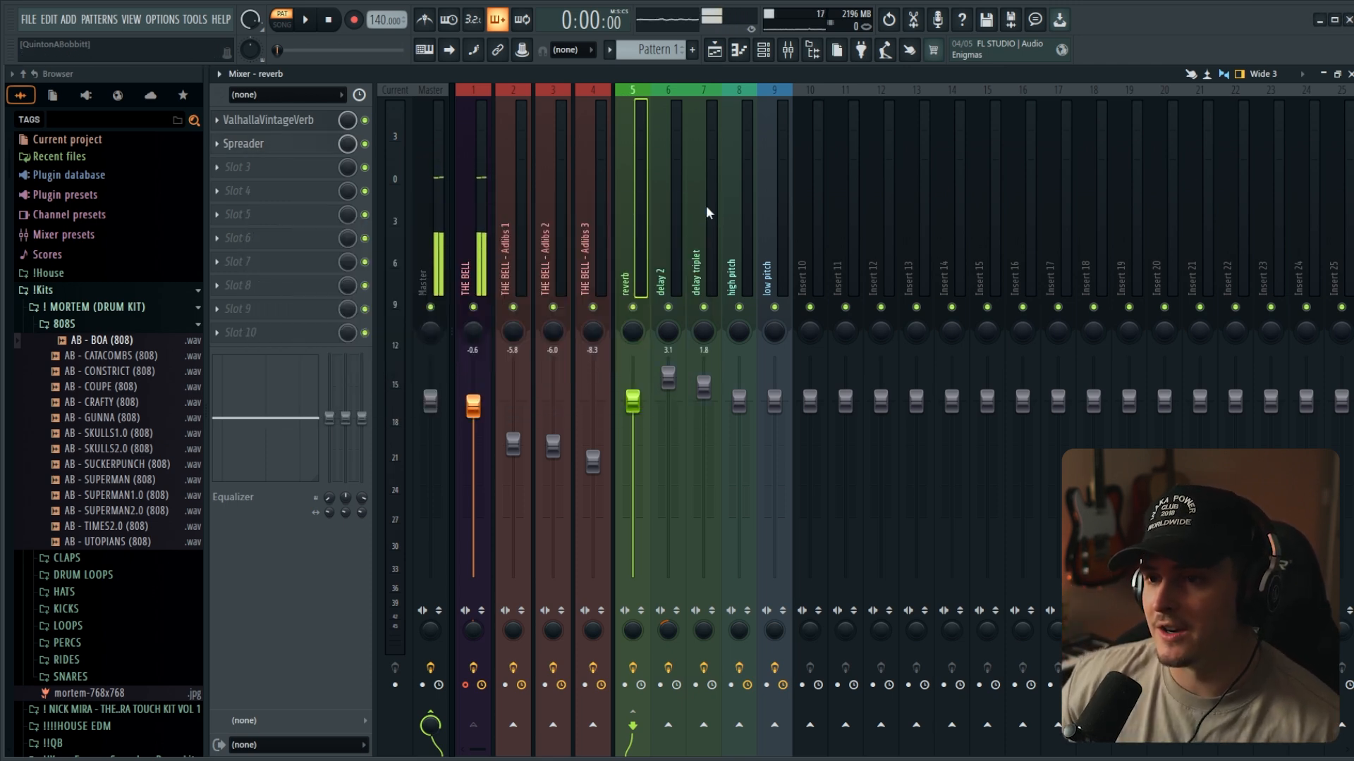
- Add FabFilter Pro-Q 4 to slot 3 of the reverb channel and load its Phone preset
click(254, 167)
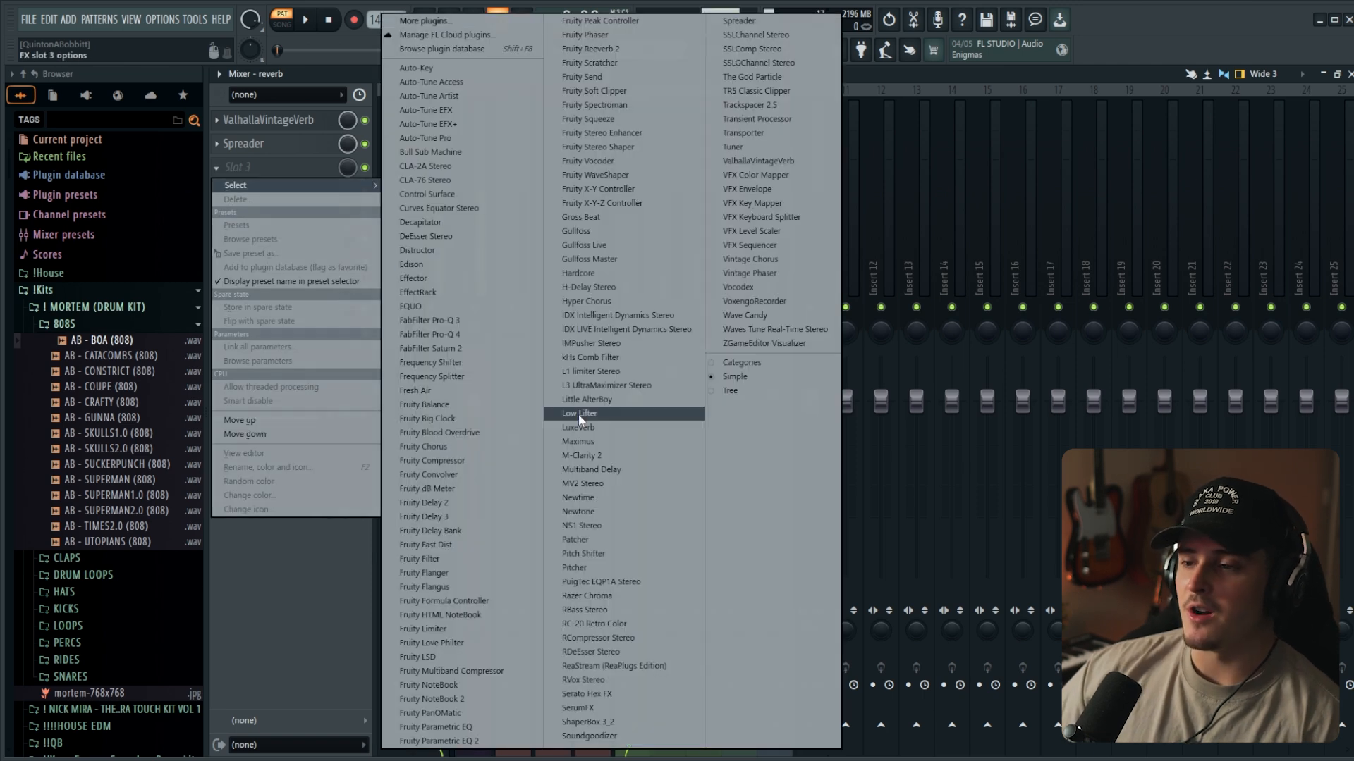
click(461, 338)
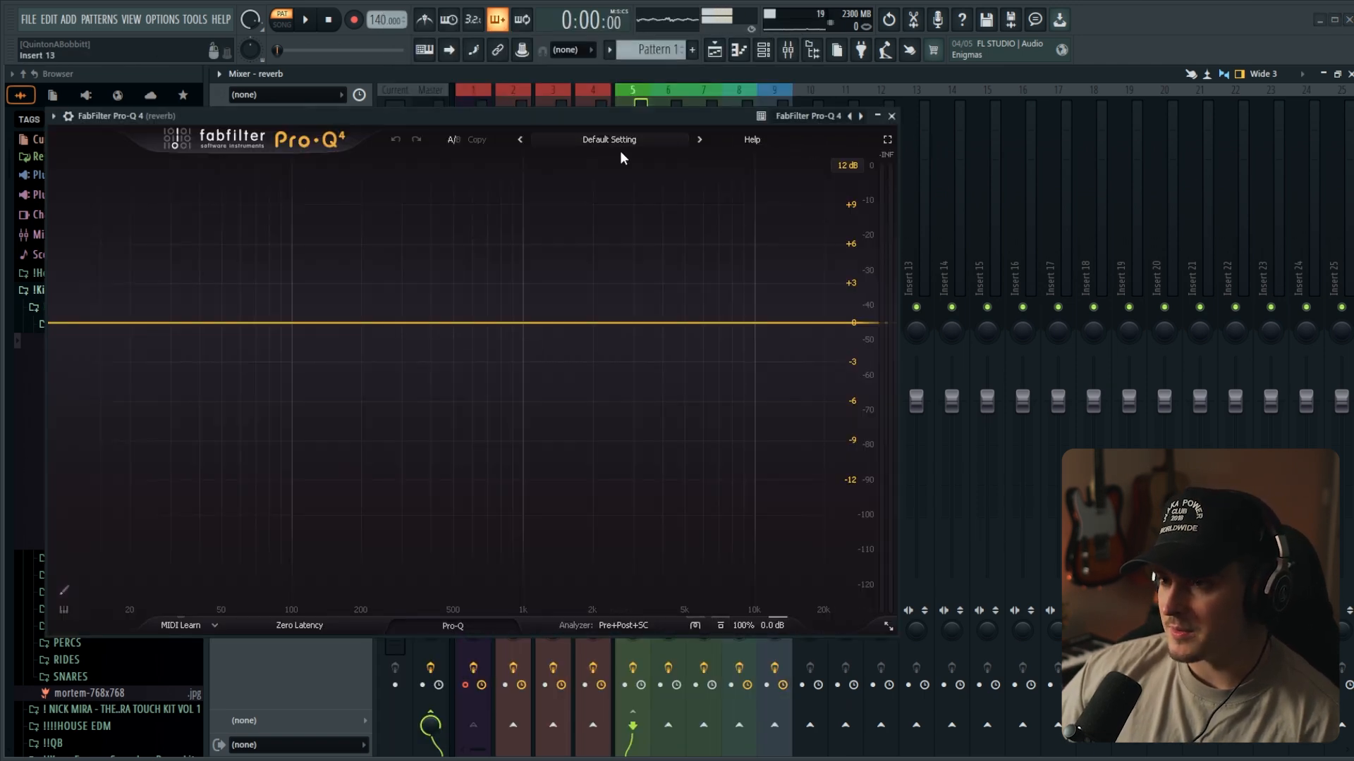
click(621, 144)
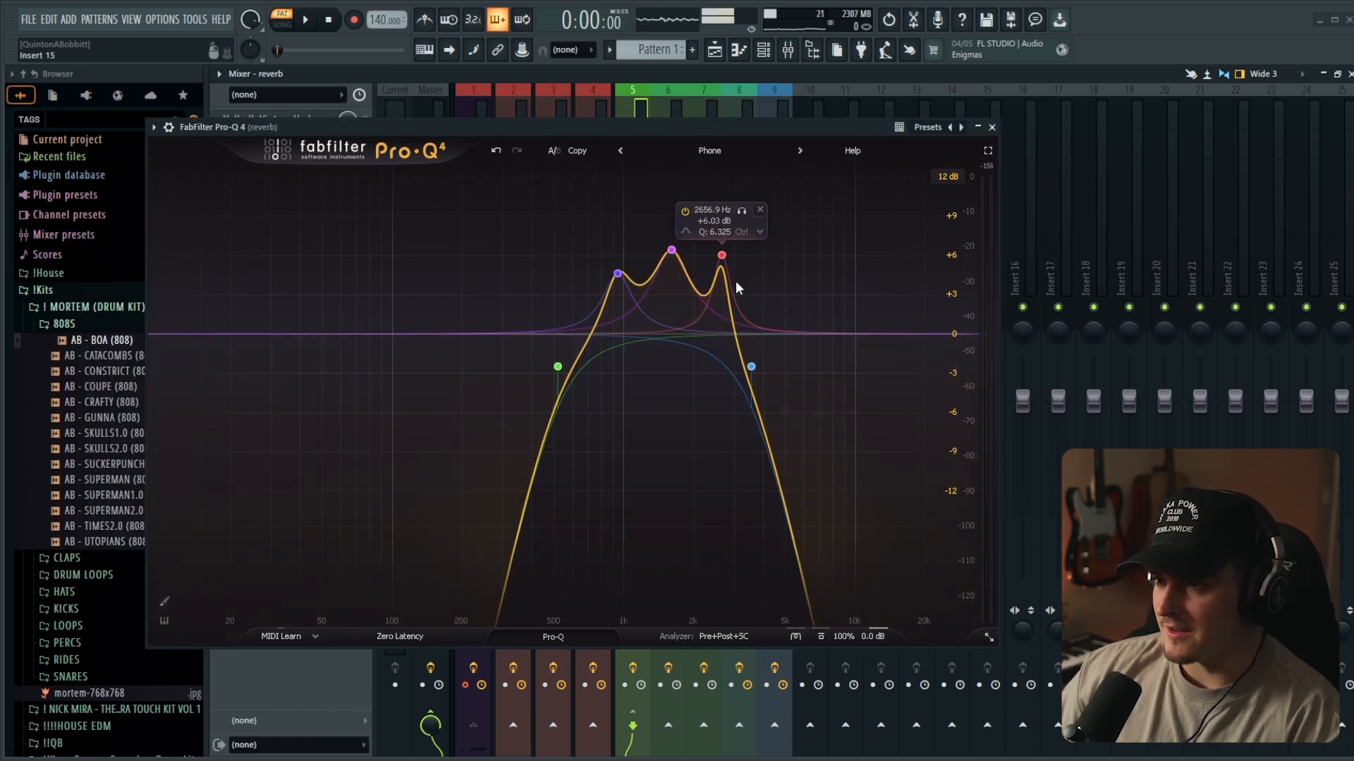
click(991, 127)
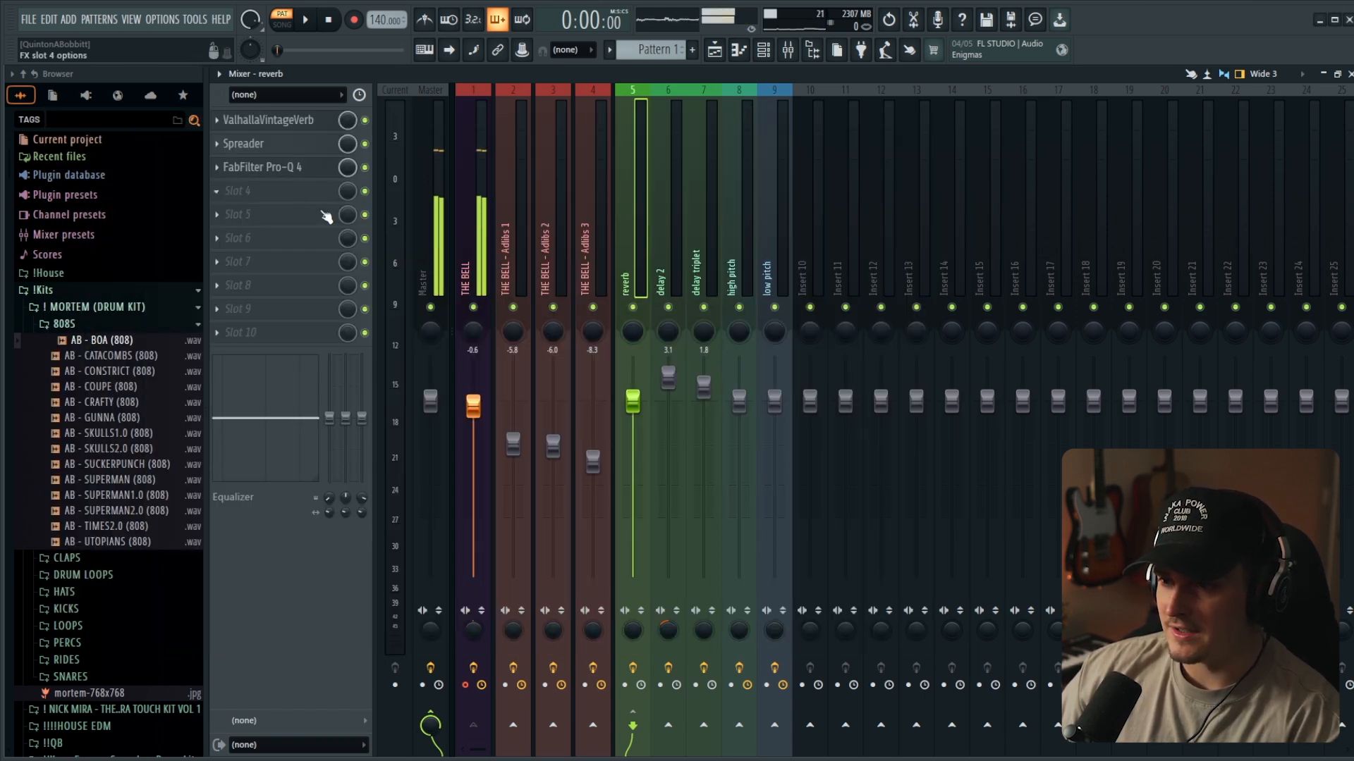
- Review the Auto-Tune Pro transpose and formant settings on the high pitch channel
click(465, 270)
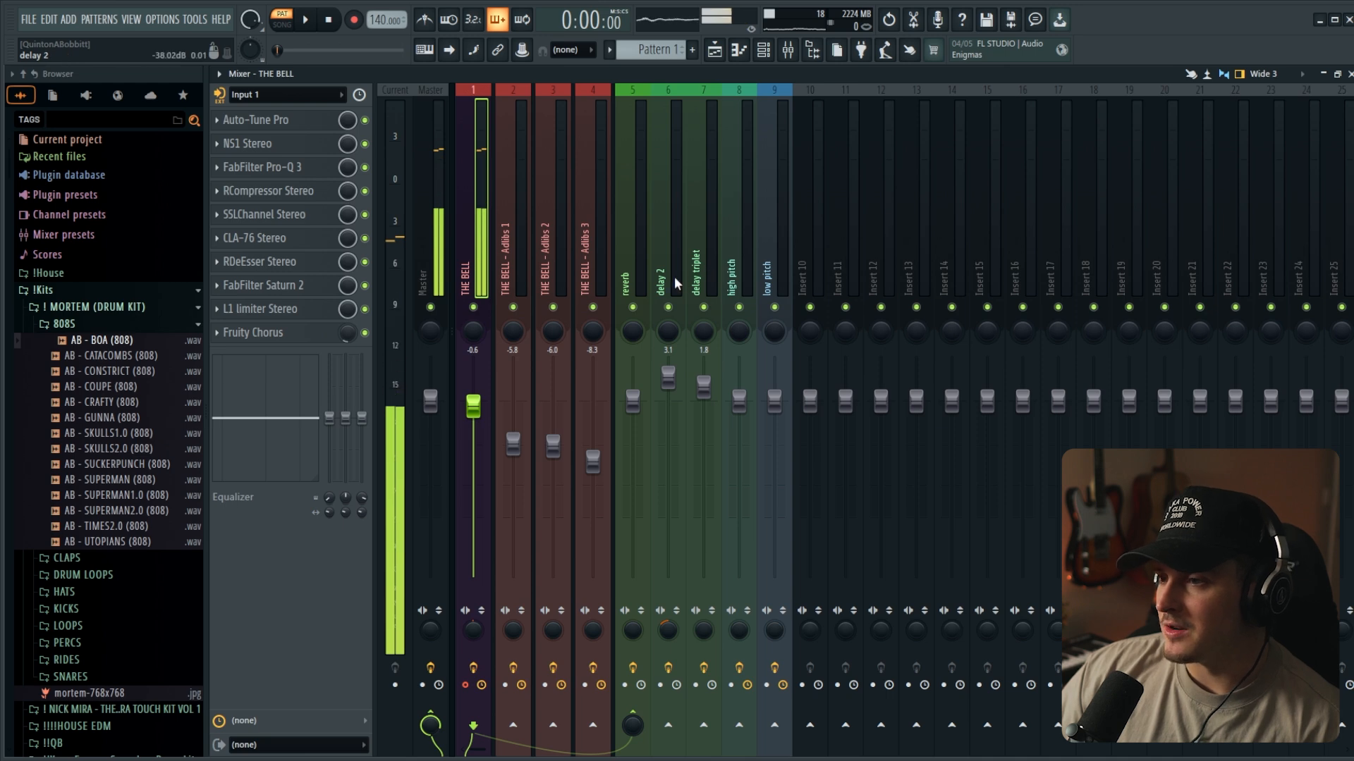
click(742, 278)
click(258, 125)
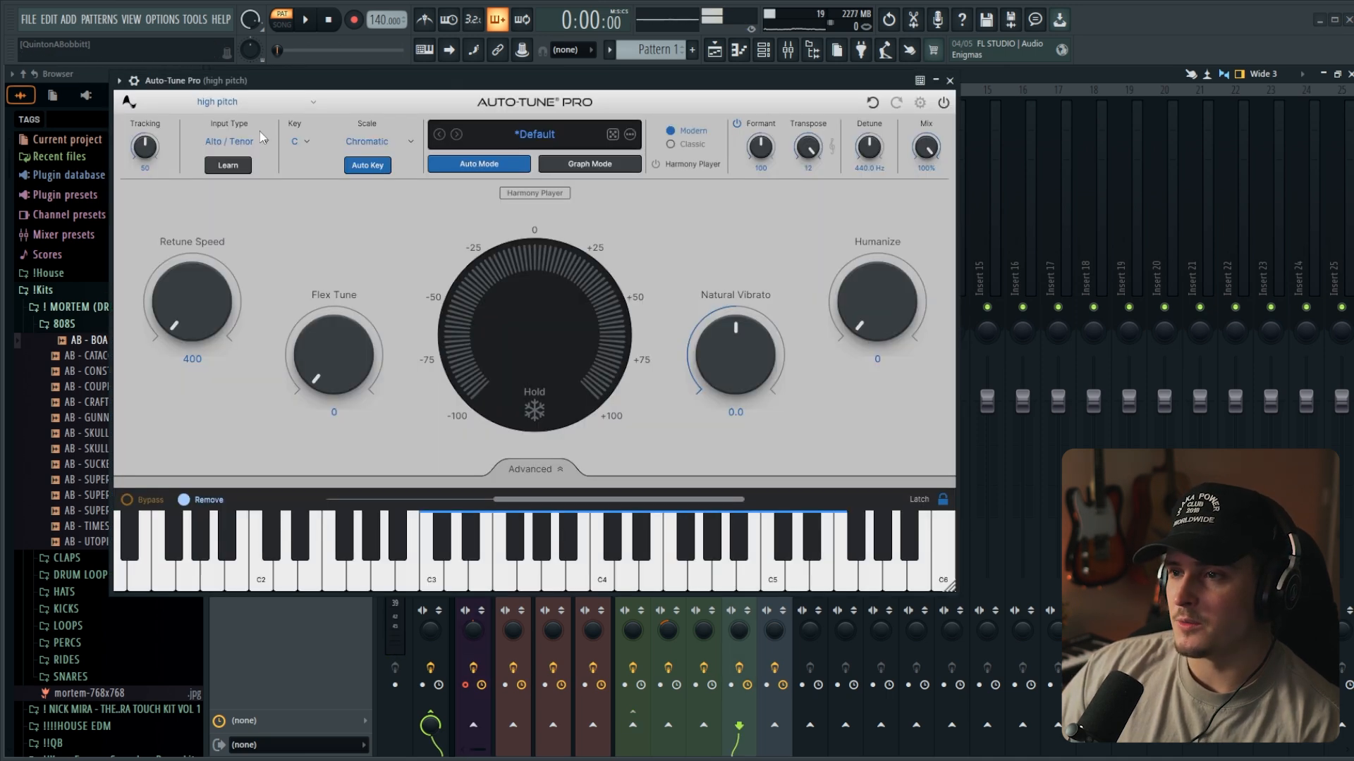
drag(487, 95, 705, 135)
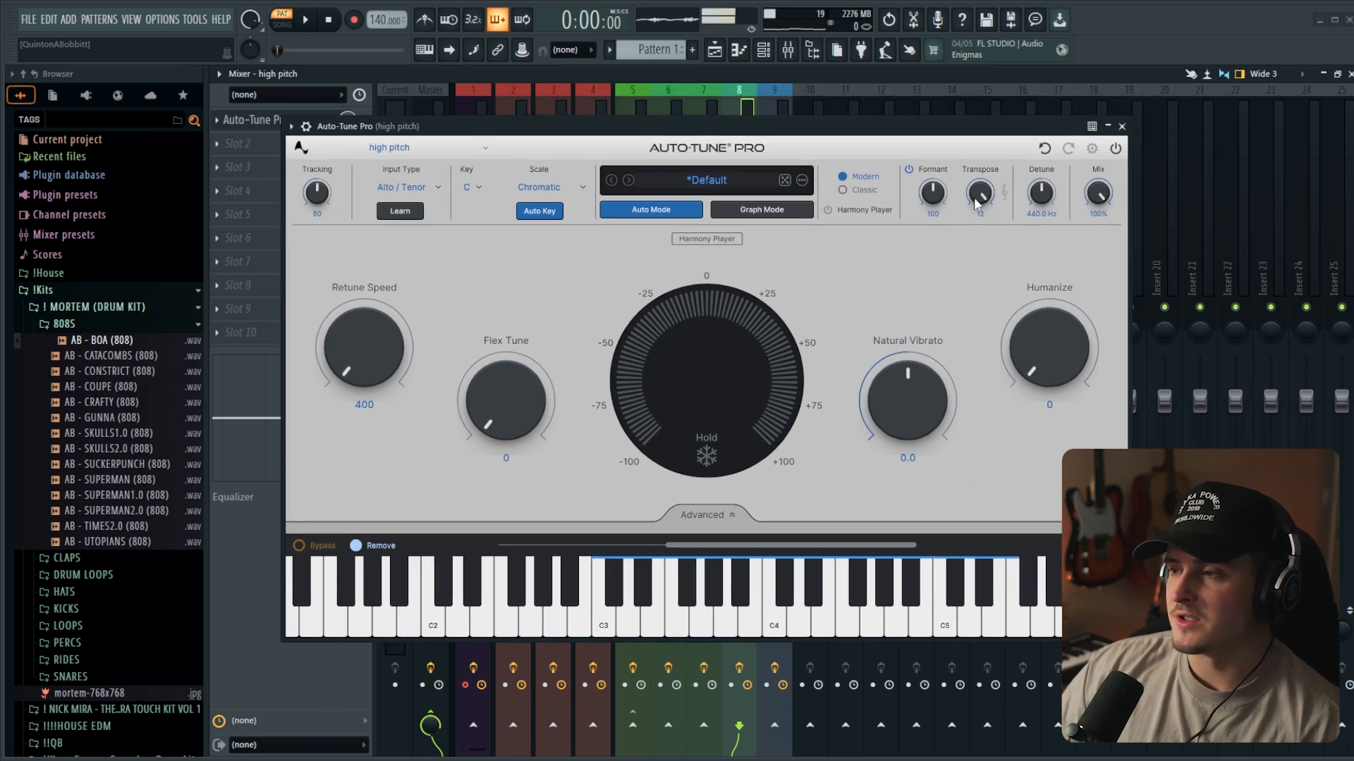
click(1122, 126)
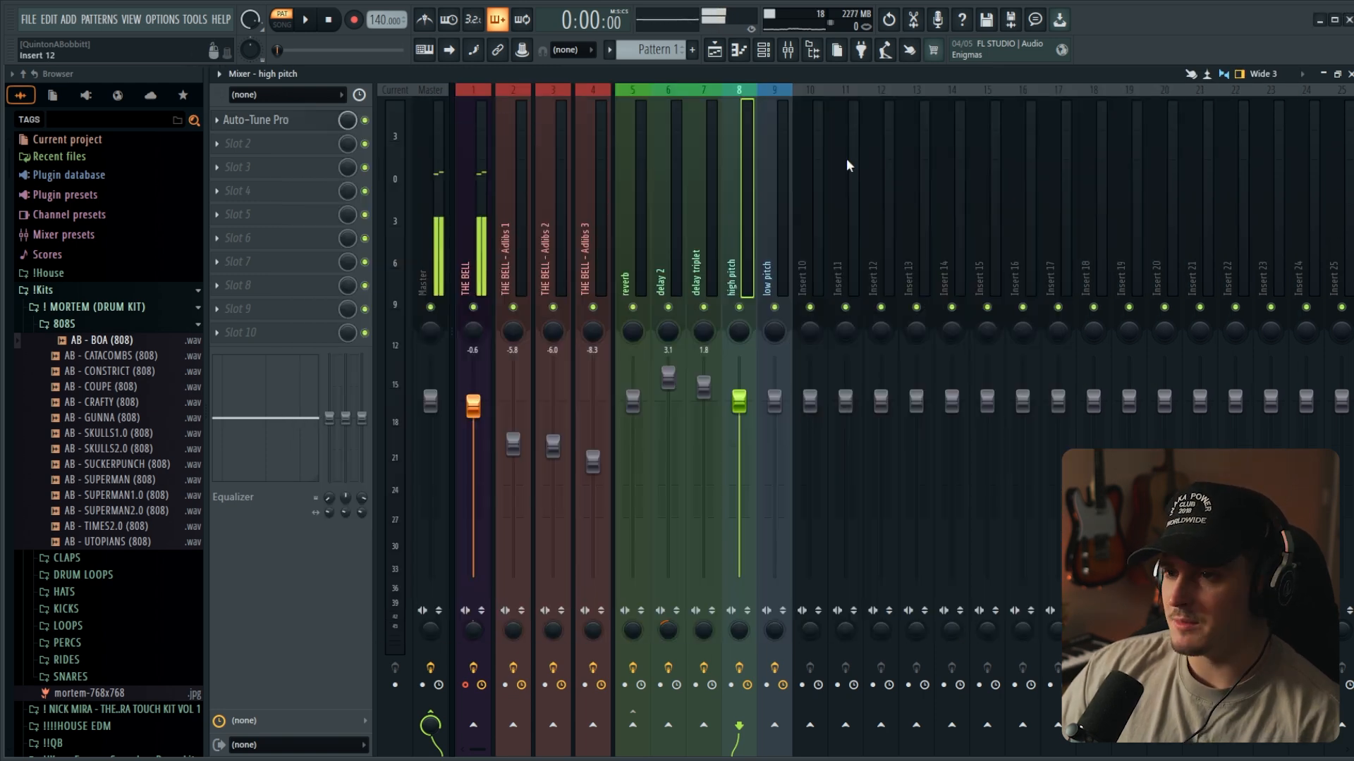
- Send THE BELL to the high pitch channel, audition the send at 97%, and turn it back down
click(491, 226)
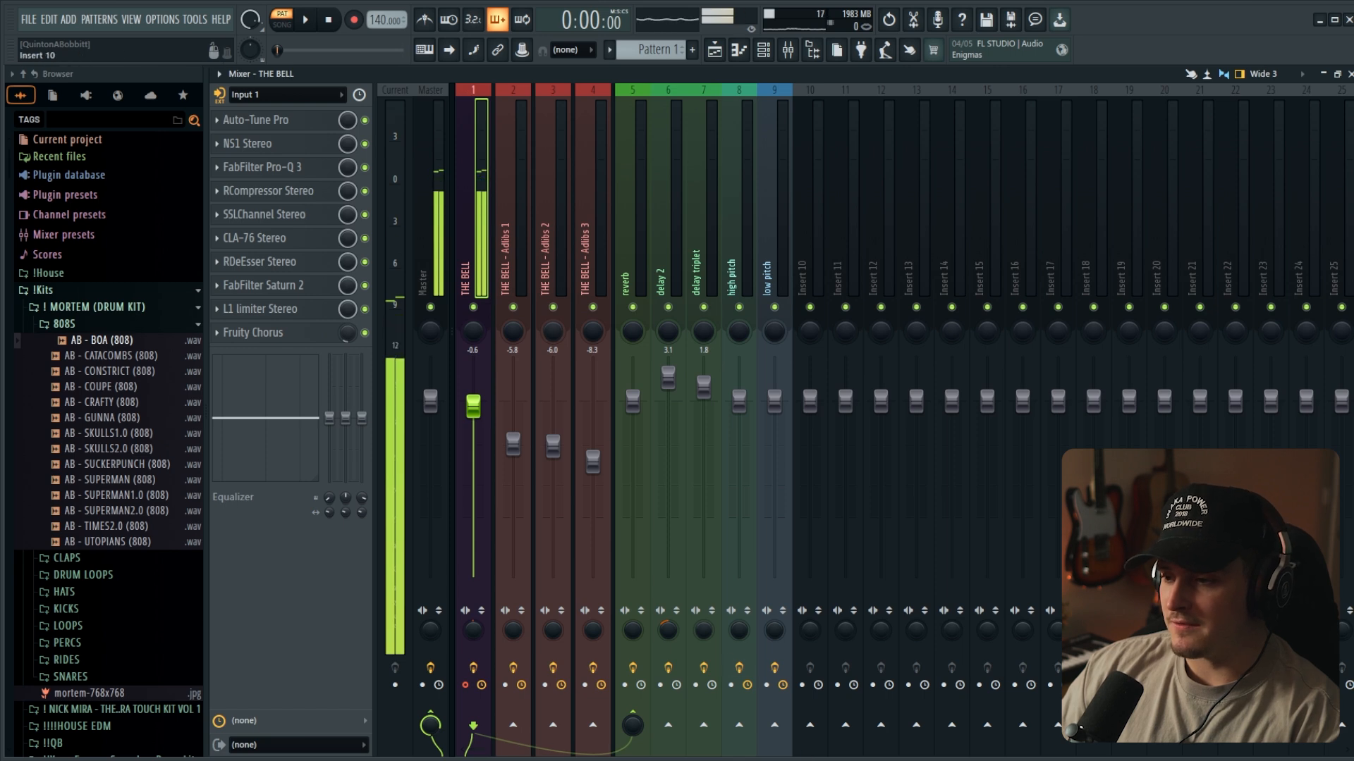
click(739, 726)
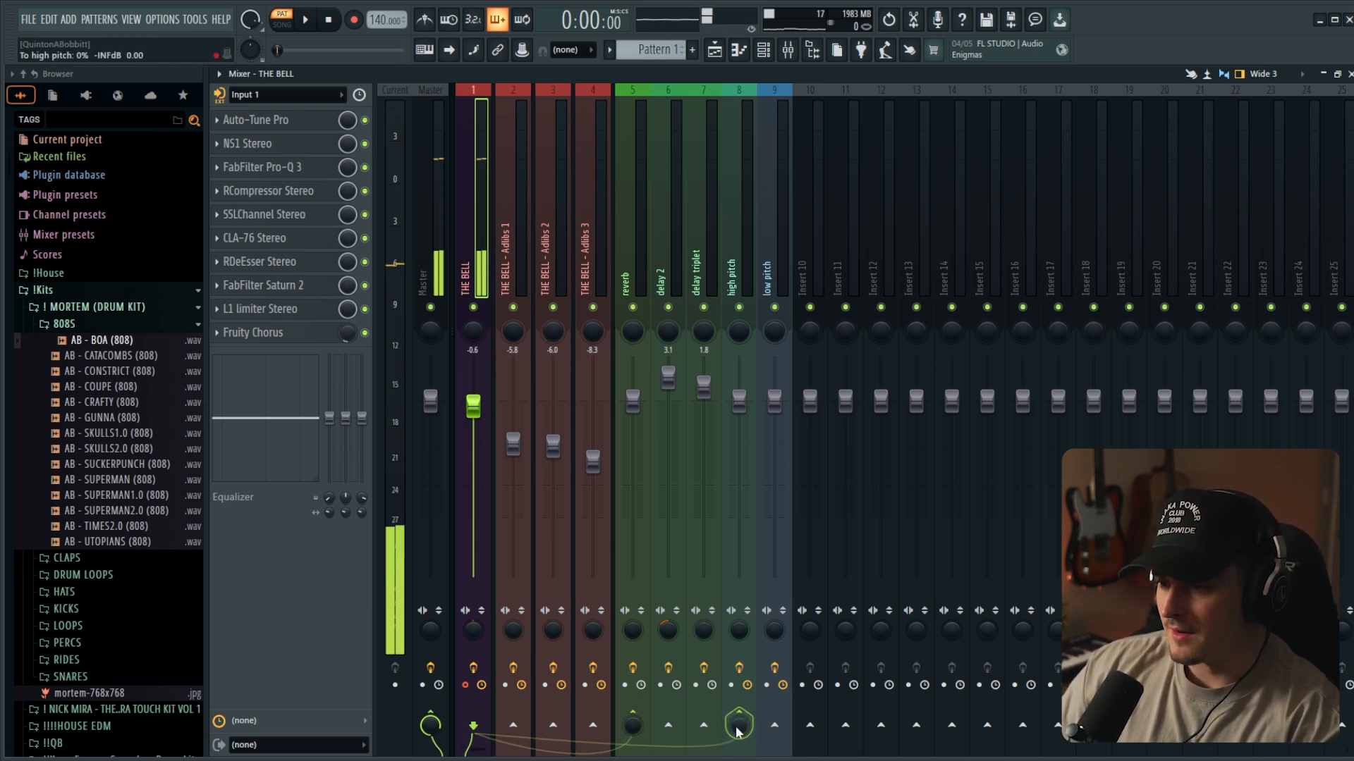
drag(739, 727, 740, 694)
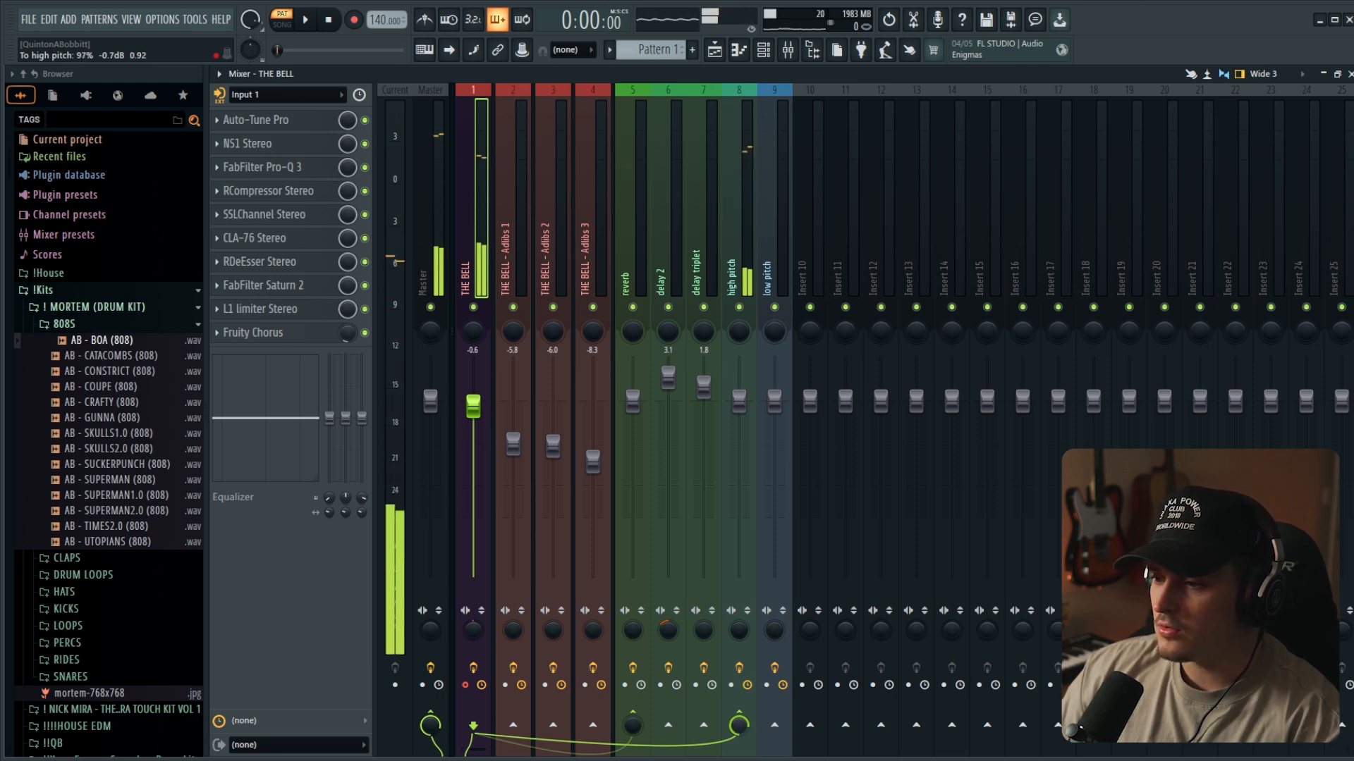
drag(739, 729, 739, 760)
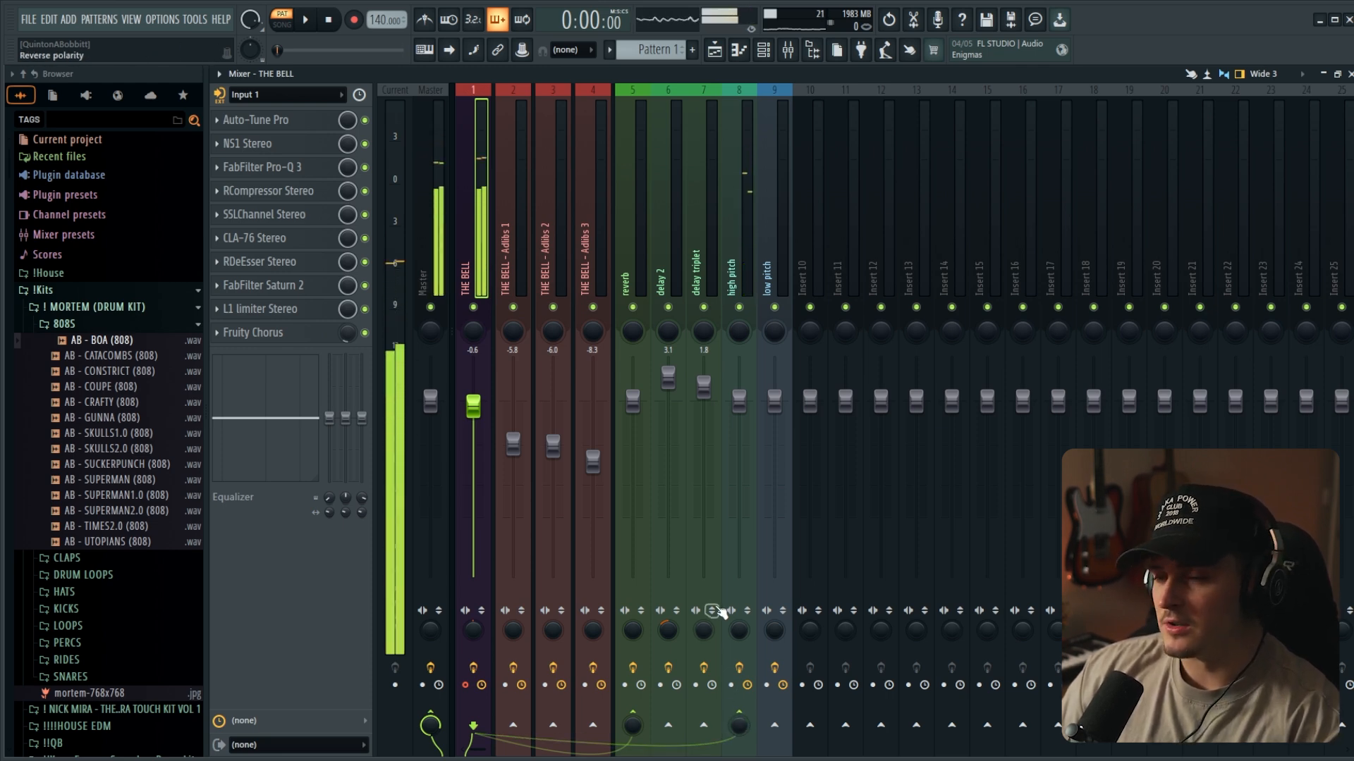
- Send THE BELL to the low pitch channel and raise the send level
click(776, 728)
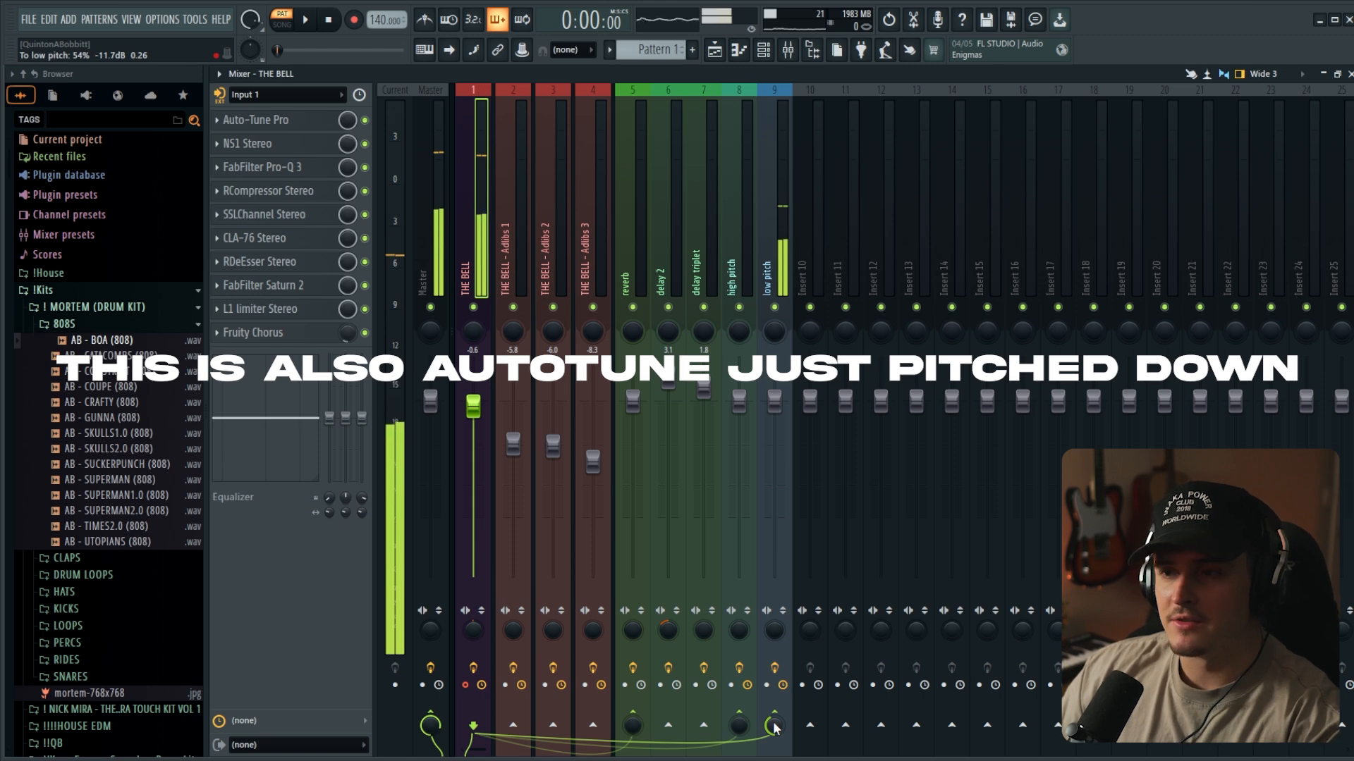
drag(774, 727, 774, 719)
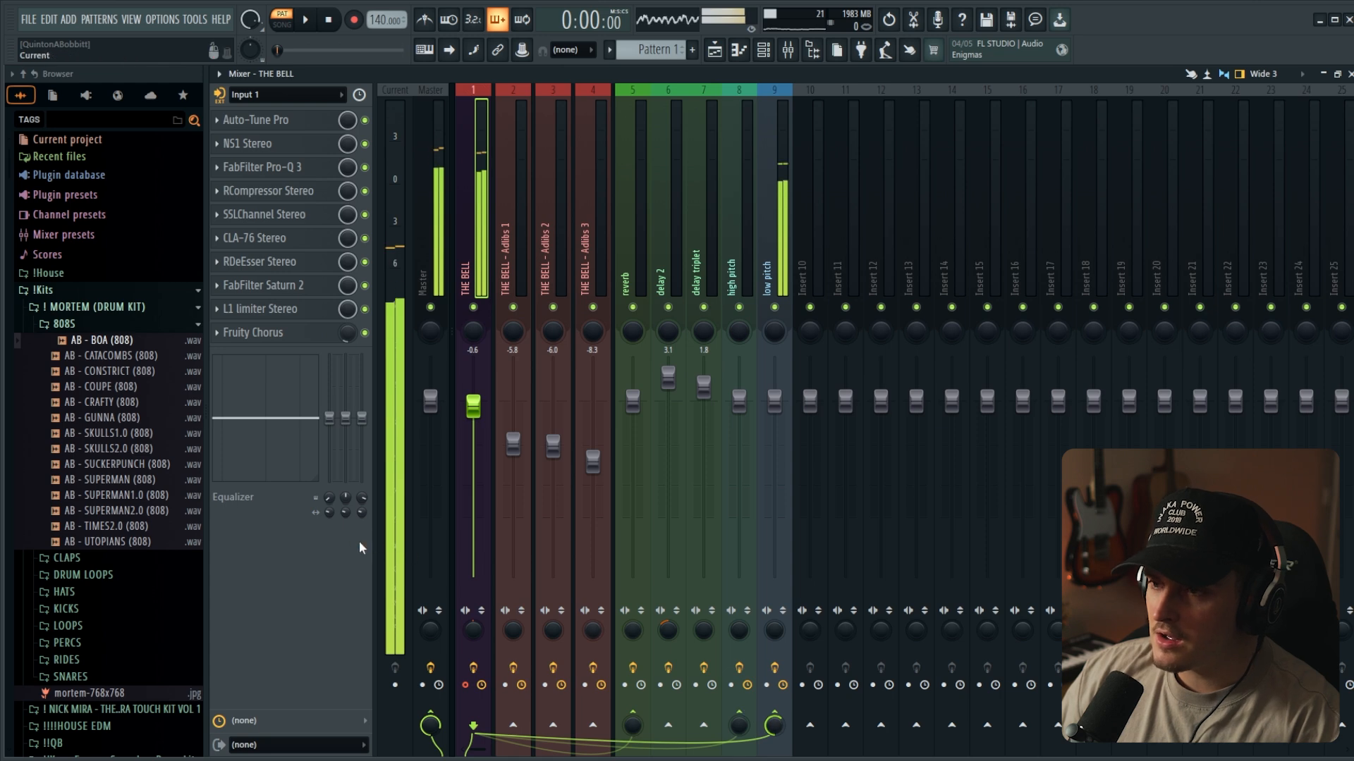
- Add Fruity Stereo Shaper to slot 2 of the low pitch channel and close its window
click(774, 226)
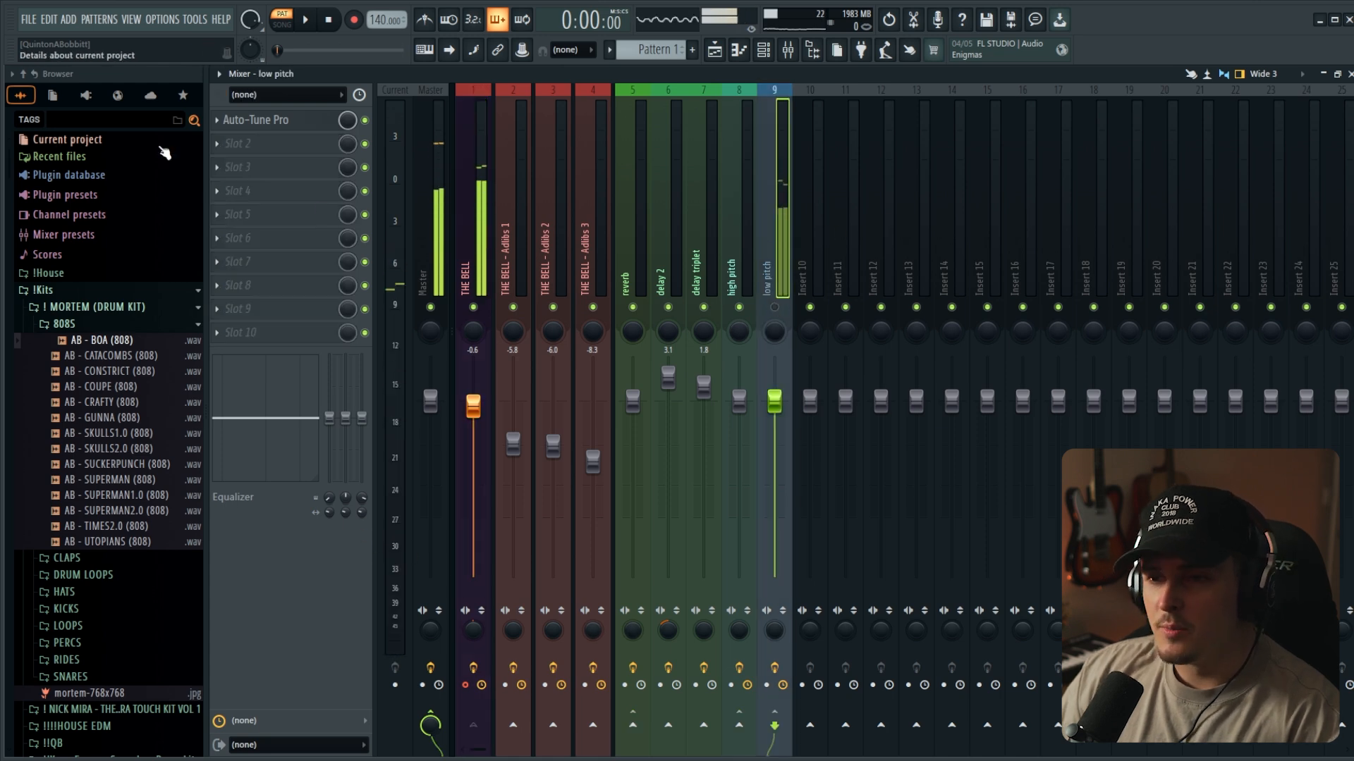
click(262, 145)
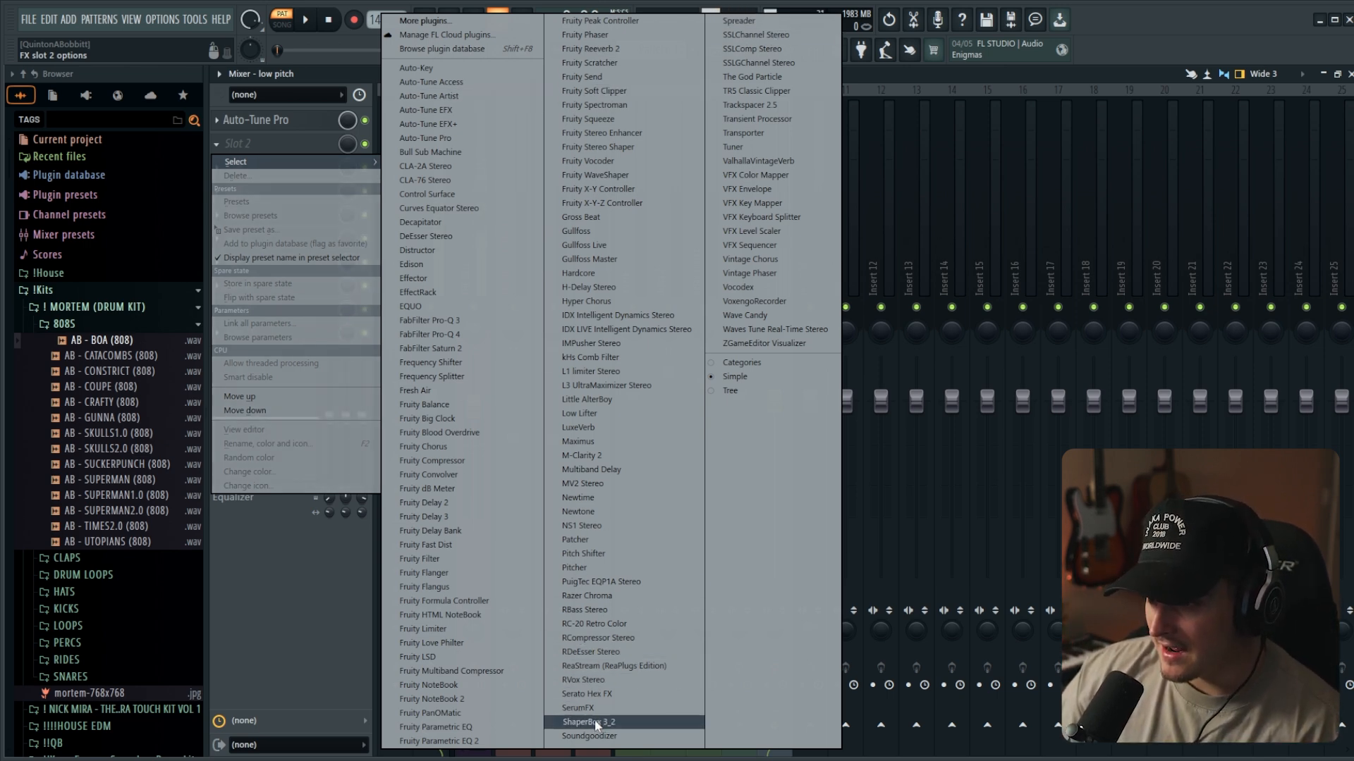
click(647, 147)
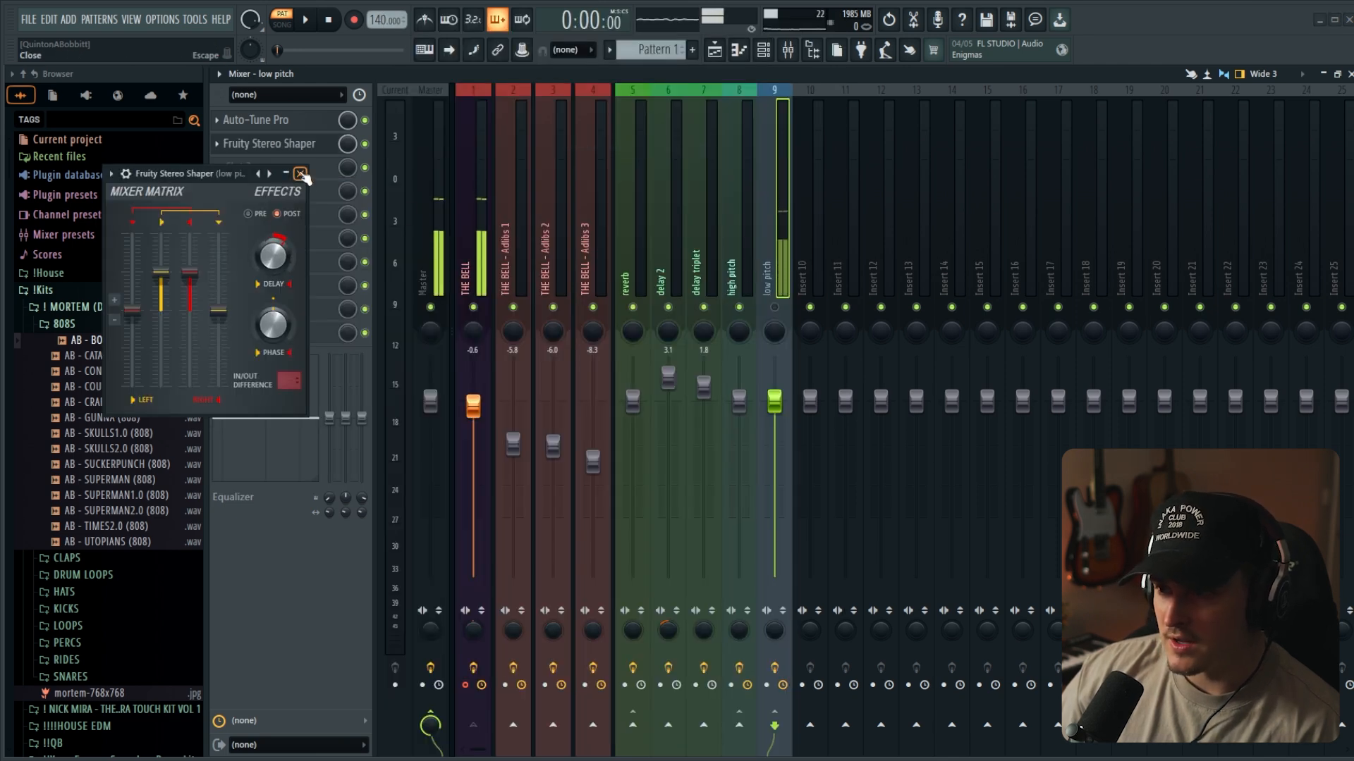
click(300, 174)
- Unmute and mute the low pitch channel to compare the sound with Fruity Stereo Shaper in place
click(774, 308)
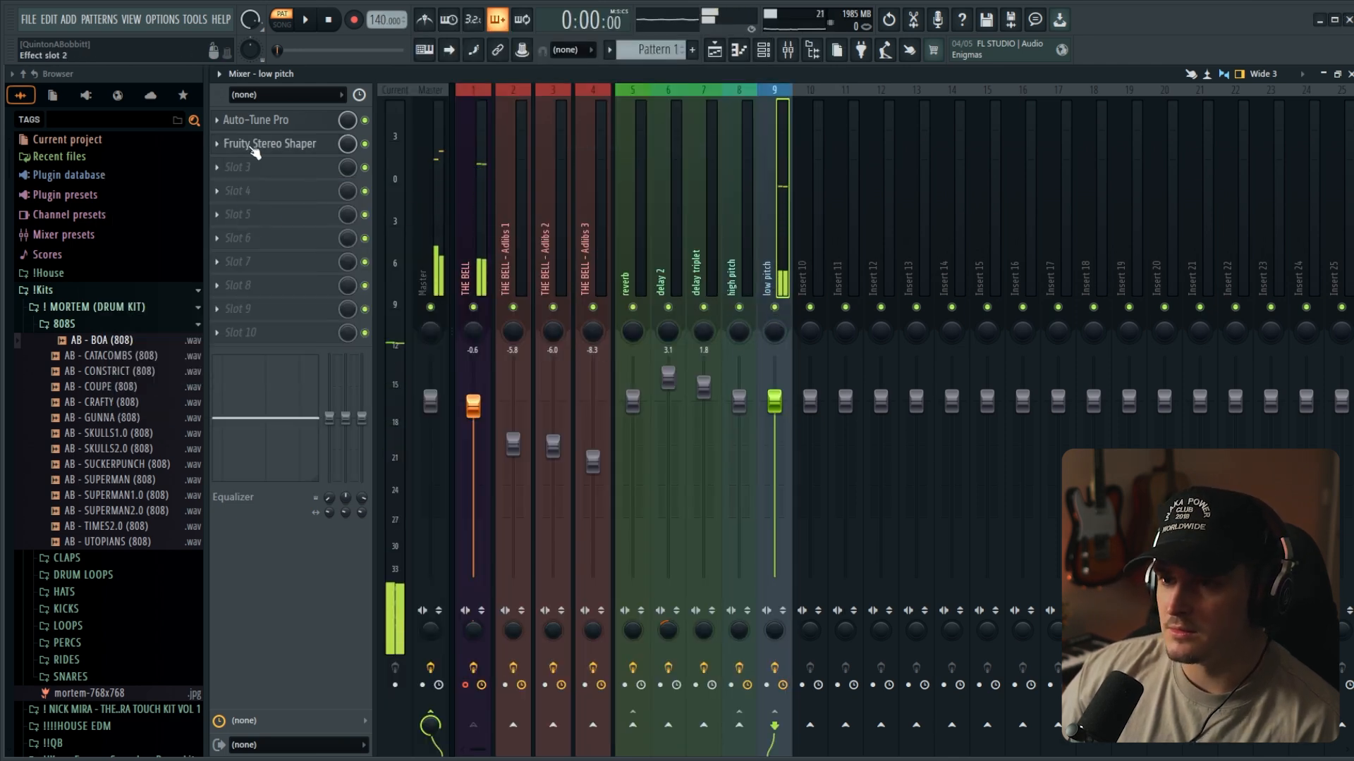
click(257, 146)
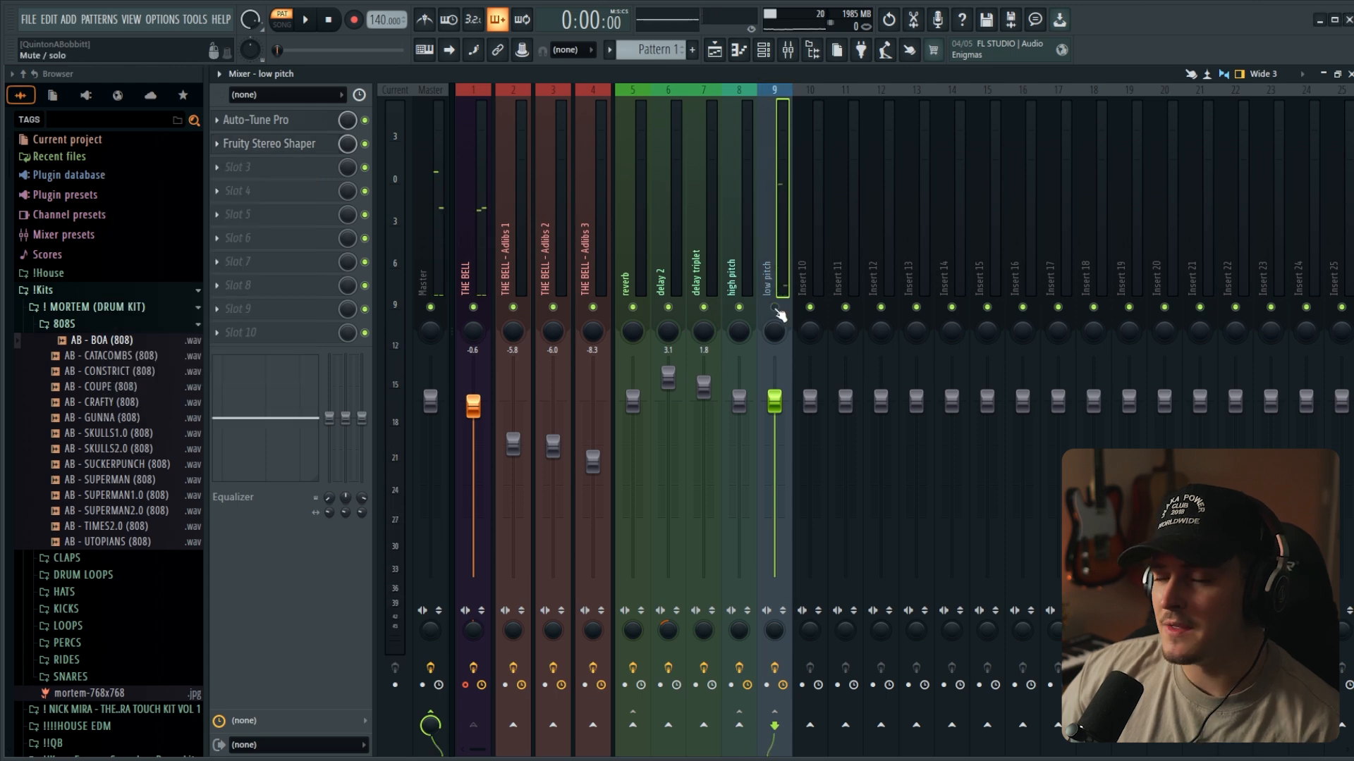
click(774, 309)
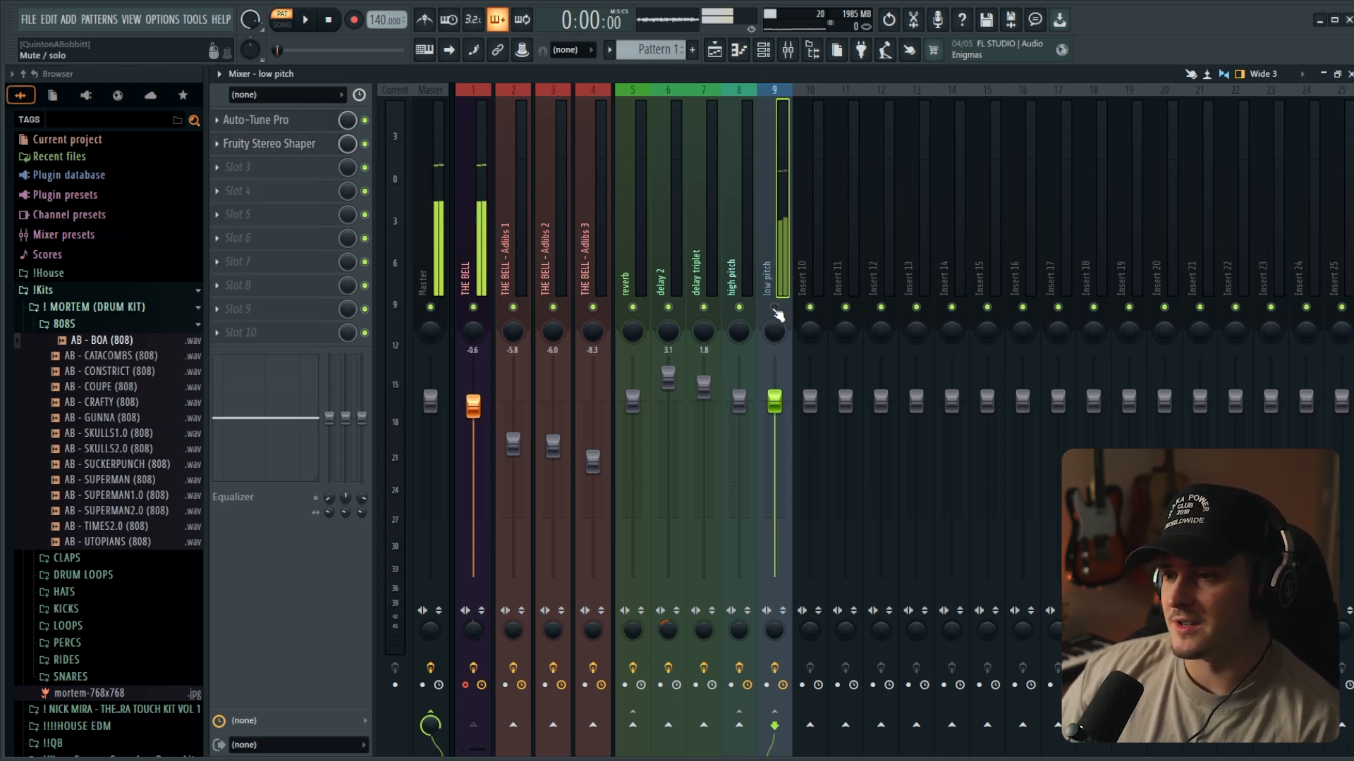
- Add Fruity Reeverb 2 to slot 3 of the low pitch channel
click(240, 167)
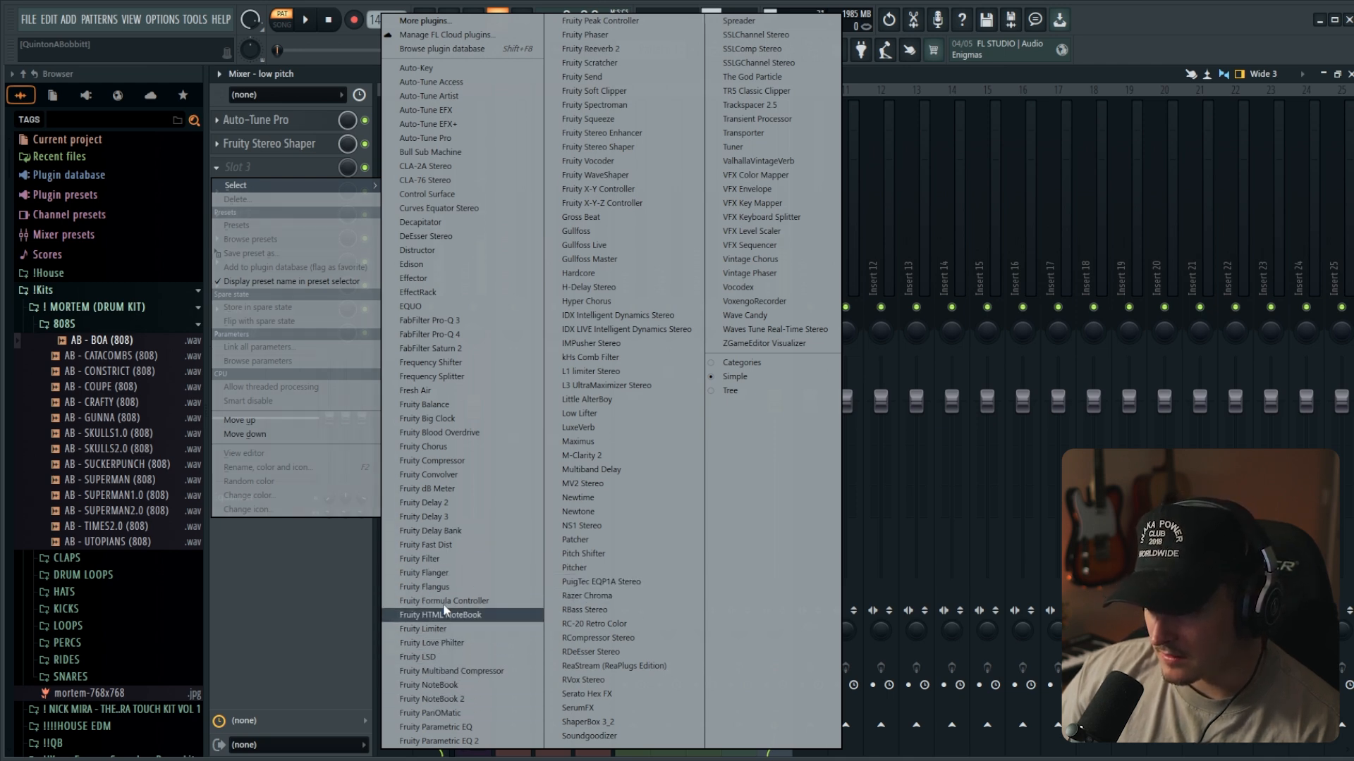
click(589, 49)
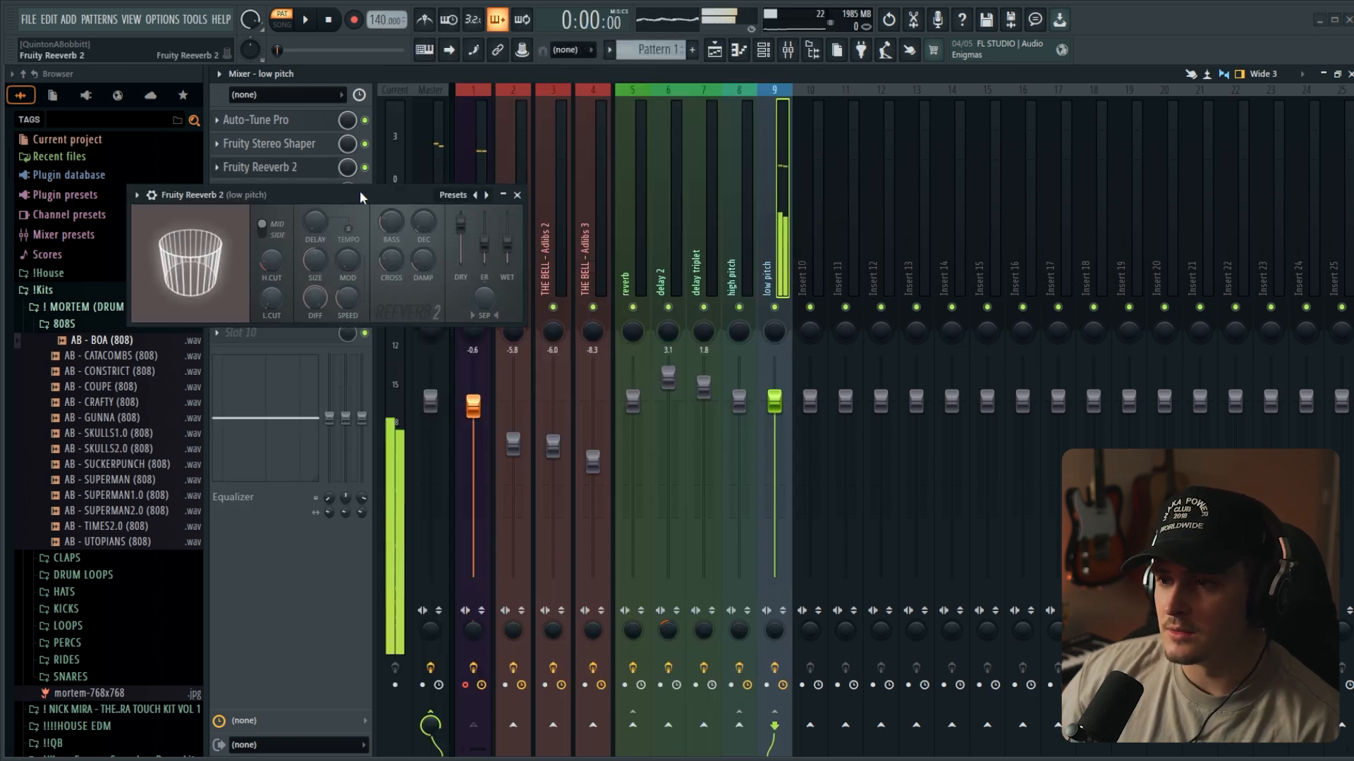
click(693, 256)
- Add H-Delay Stereo to slot 4 of the low pitch channel with Ping Pong mode, a 1/8 delay and feedback at 37
click(292, 192)
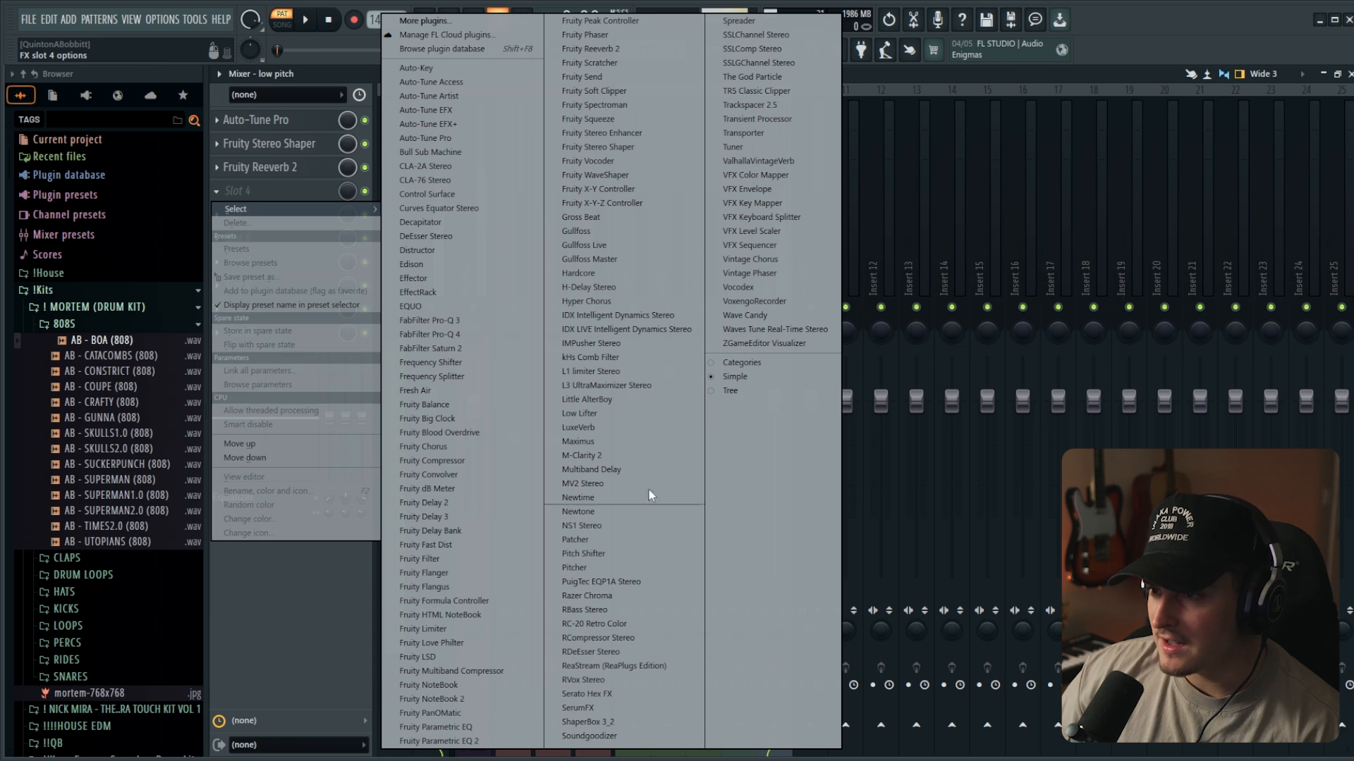
click(605, 289)
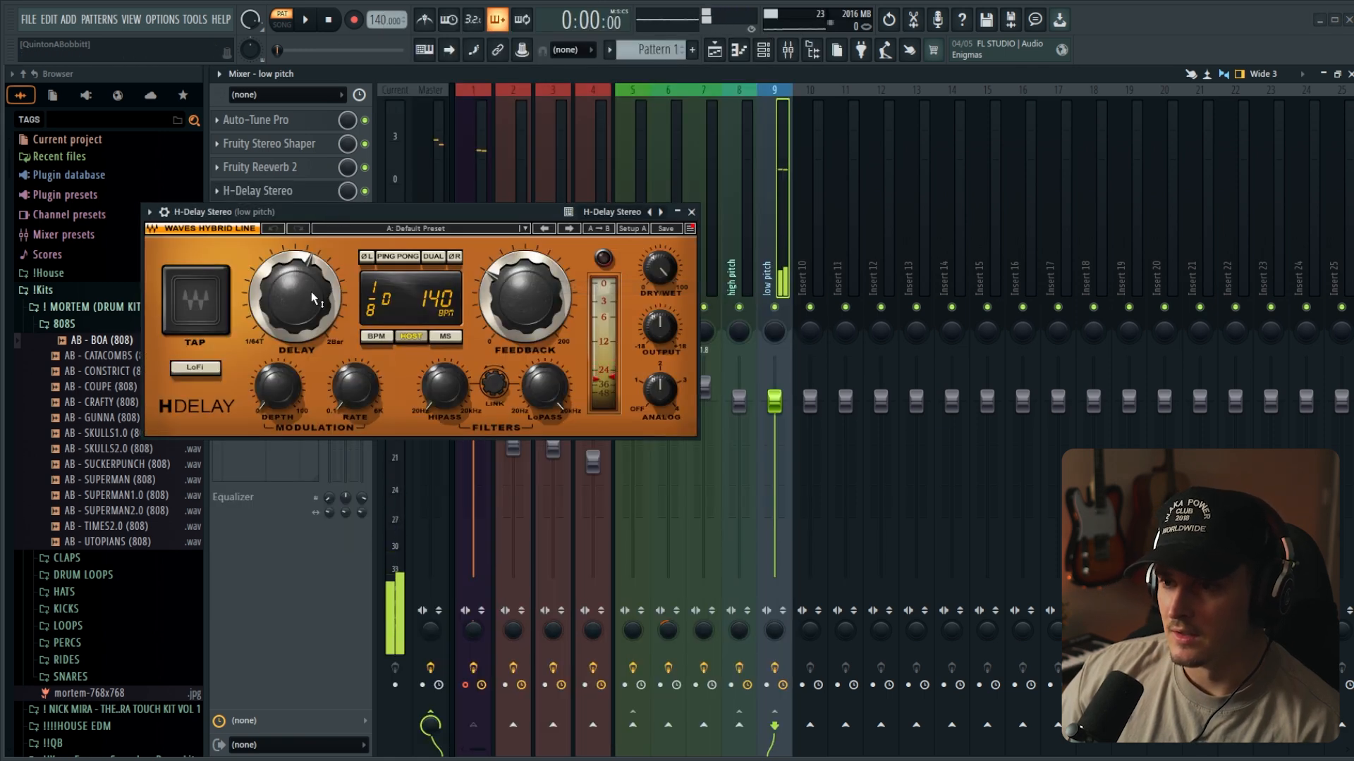
click(397, 255)
drag(324, 284, 324, 291)
drag(526, 296, 525, 306)
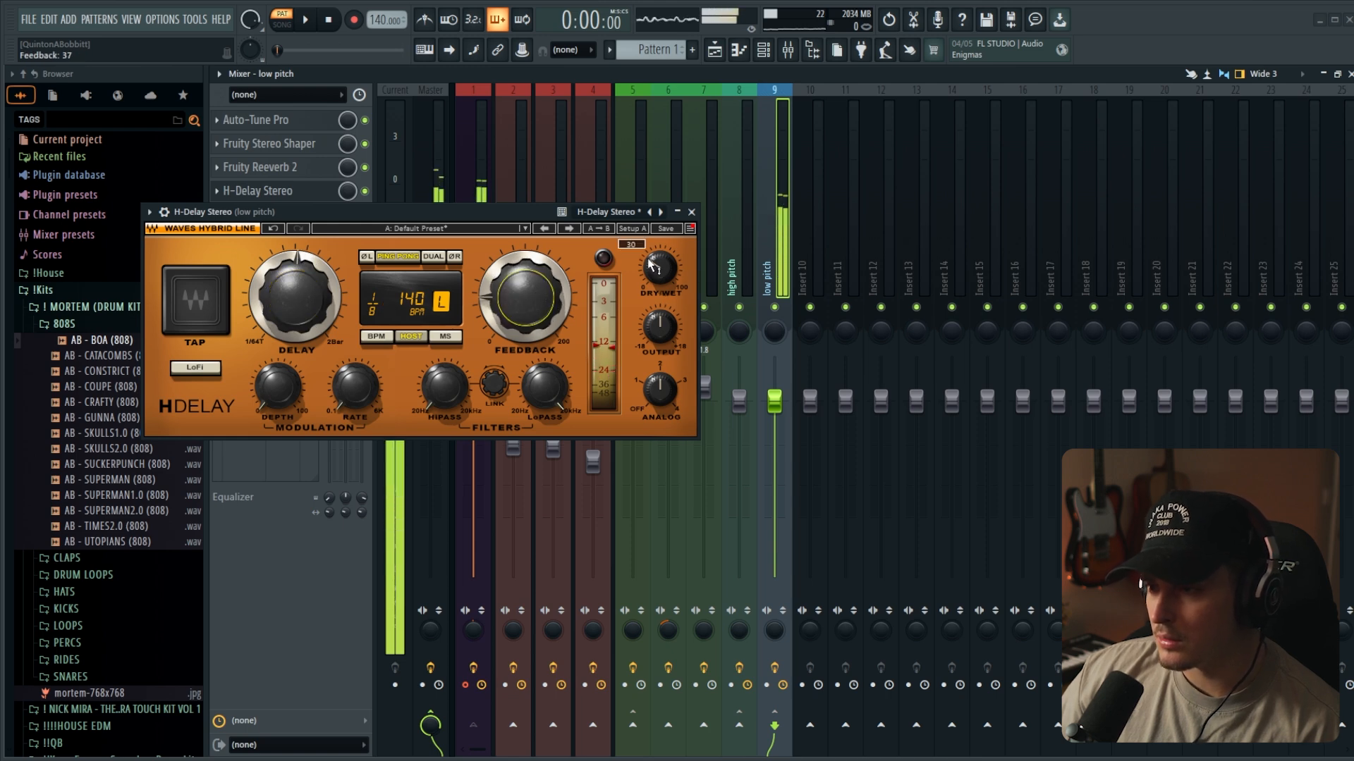
- Set the delay time of H-Delay Stereo on the low pitch channel to 1/4 and close its window
click(691, 212)
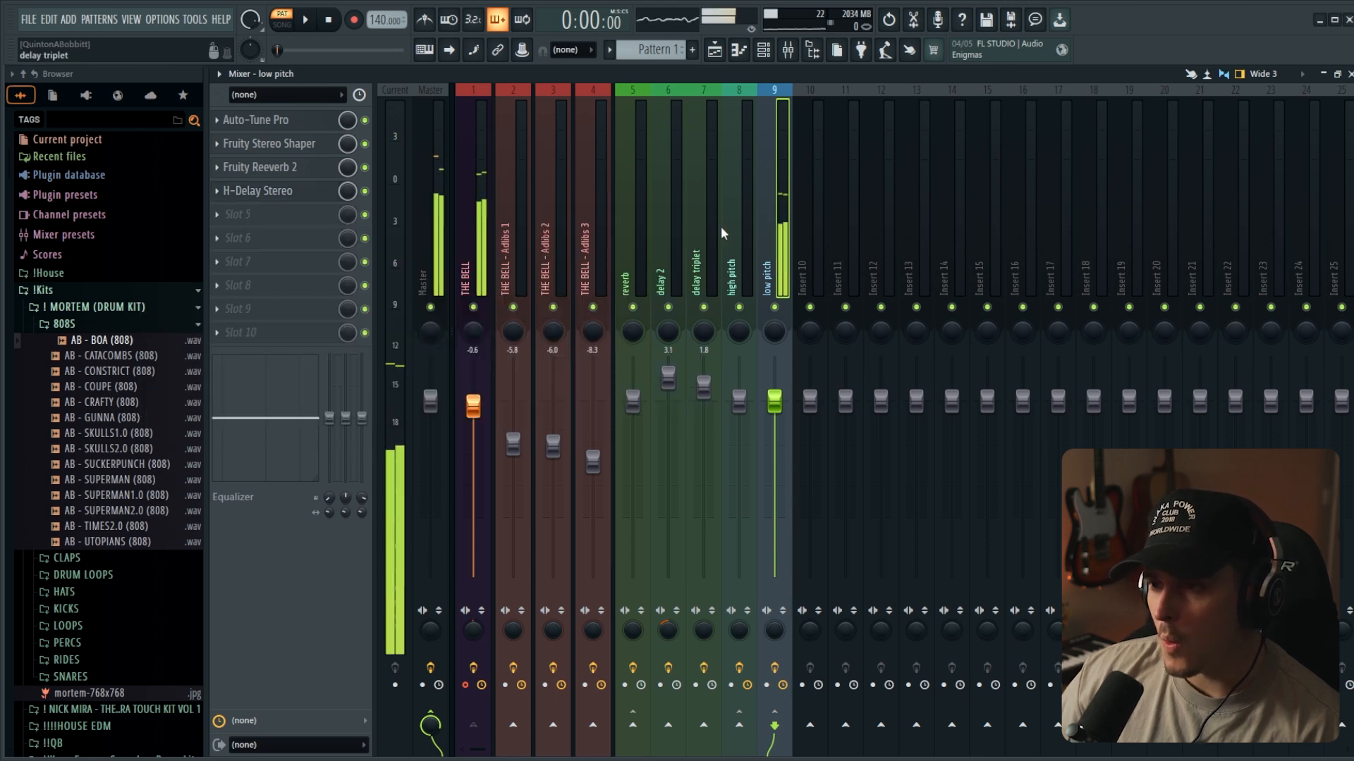
click(281, 191)
drag(305, 301, 308, 300)
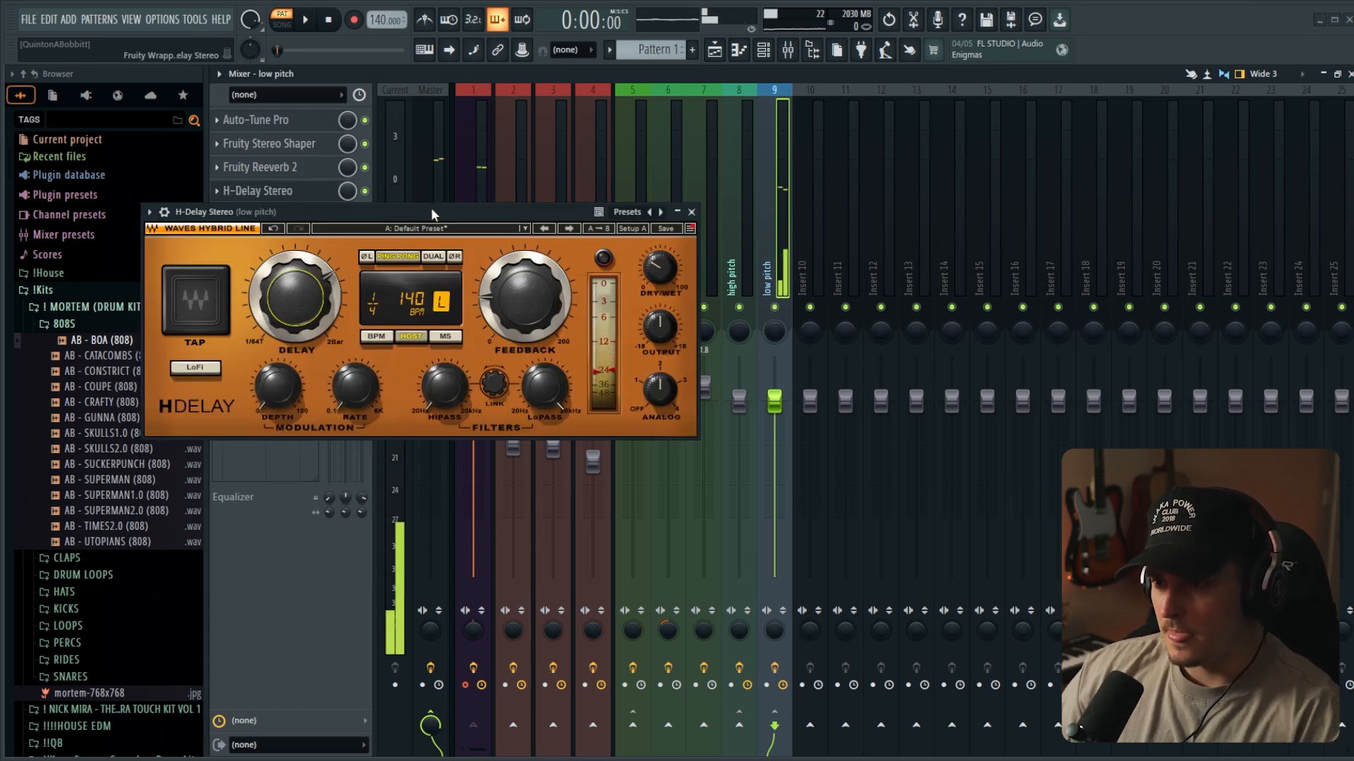
drag(430, 209, 454, 235)
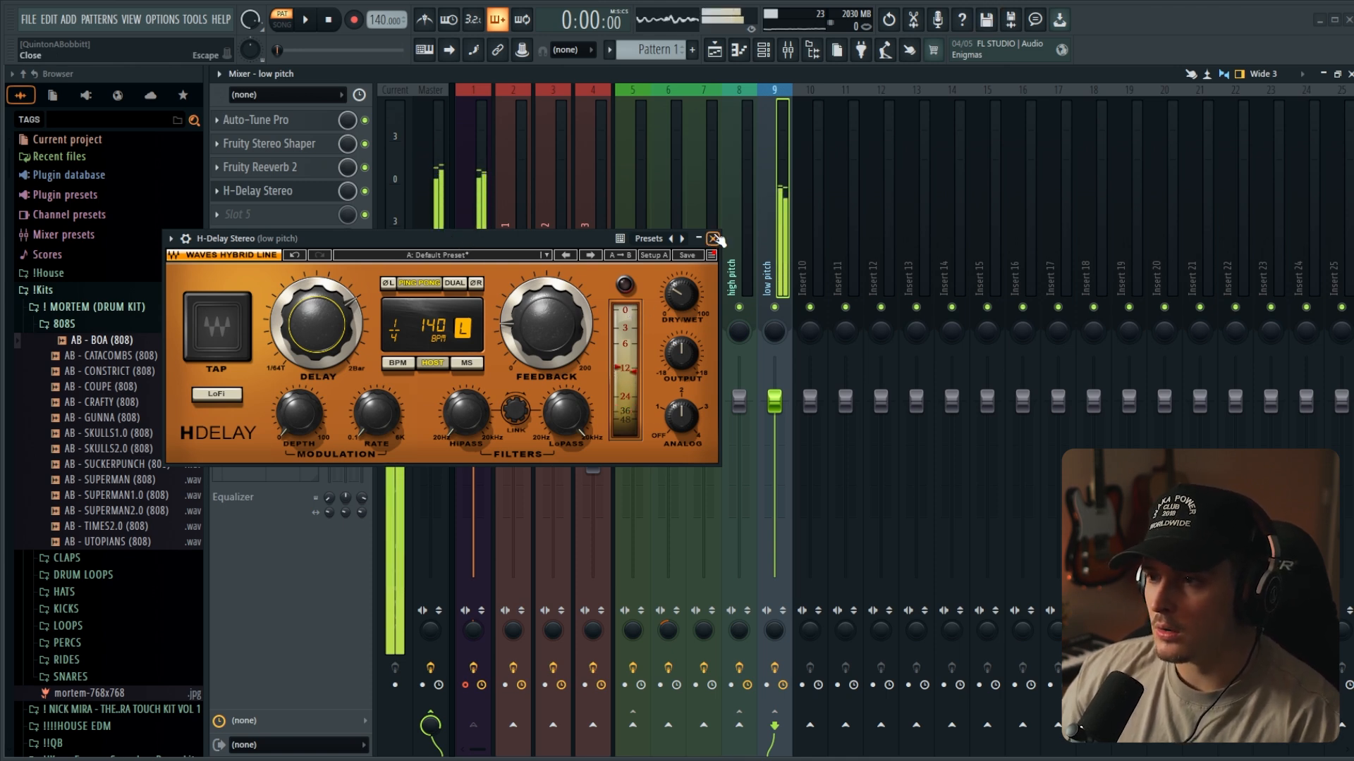
click(714, 239)
- Send THE BELL vocal to the reverb and delay 2 channels
click(642, 286)
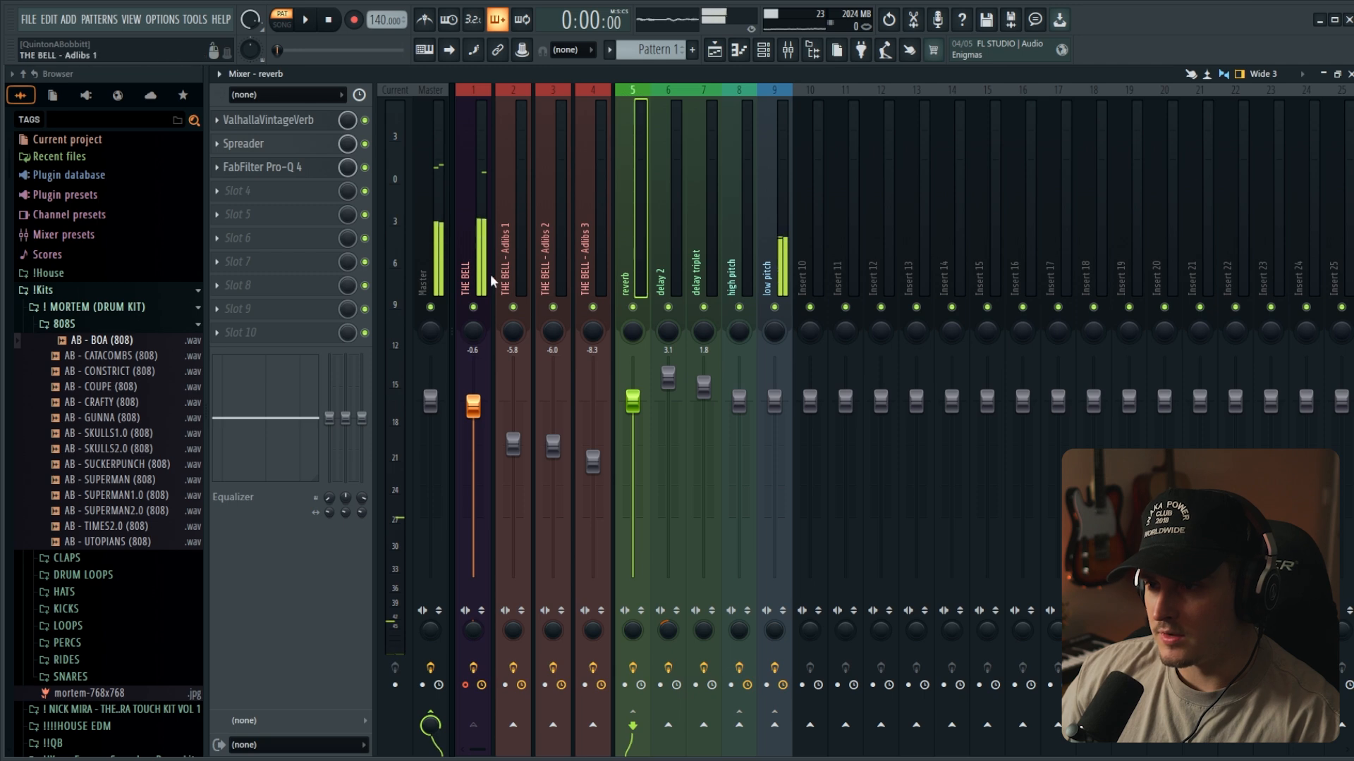
click(486, 287)
drag(633, 726, 667, 737)
click(668, 726)
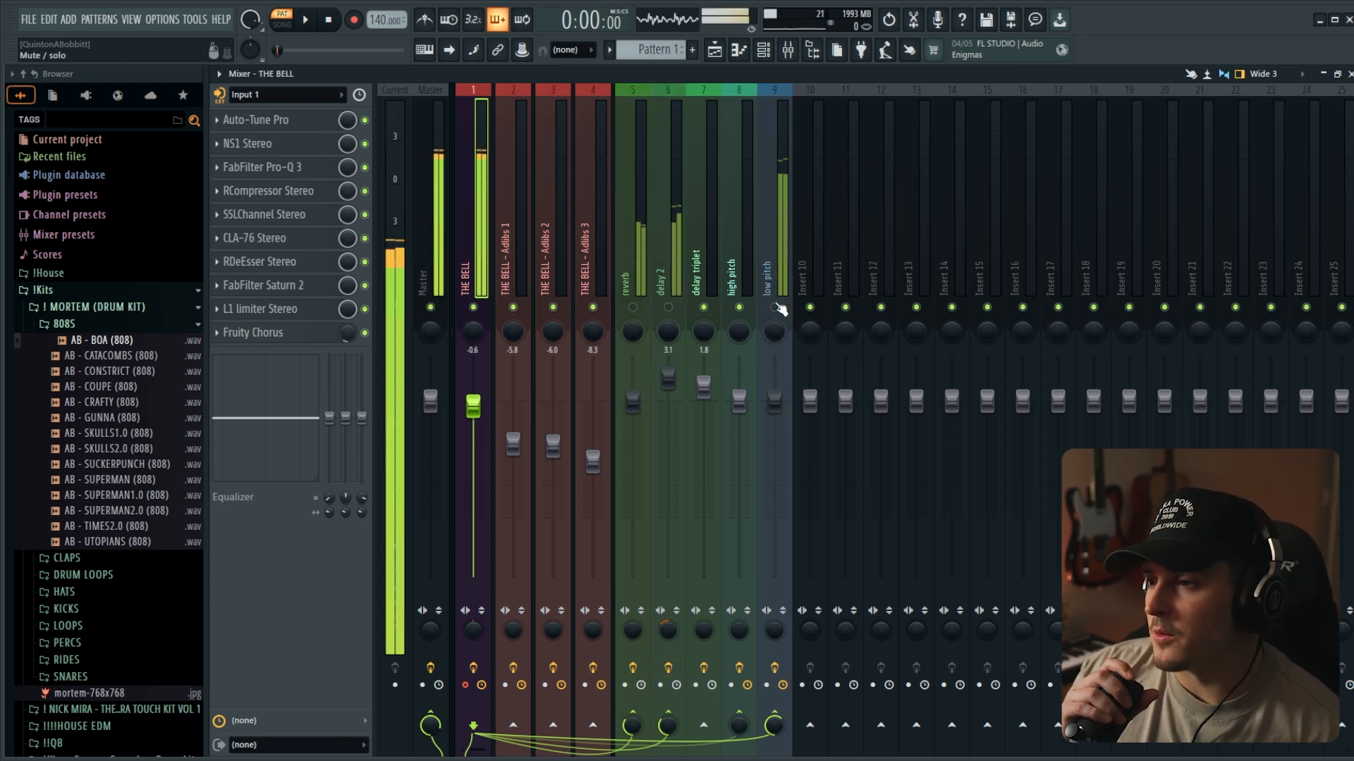
- Rename Insert 10 as p - comp and give the channel a yellow colour
click(817, 280)
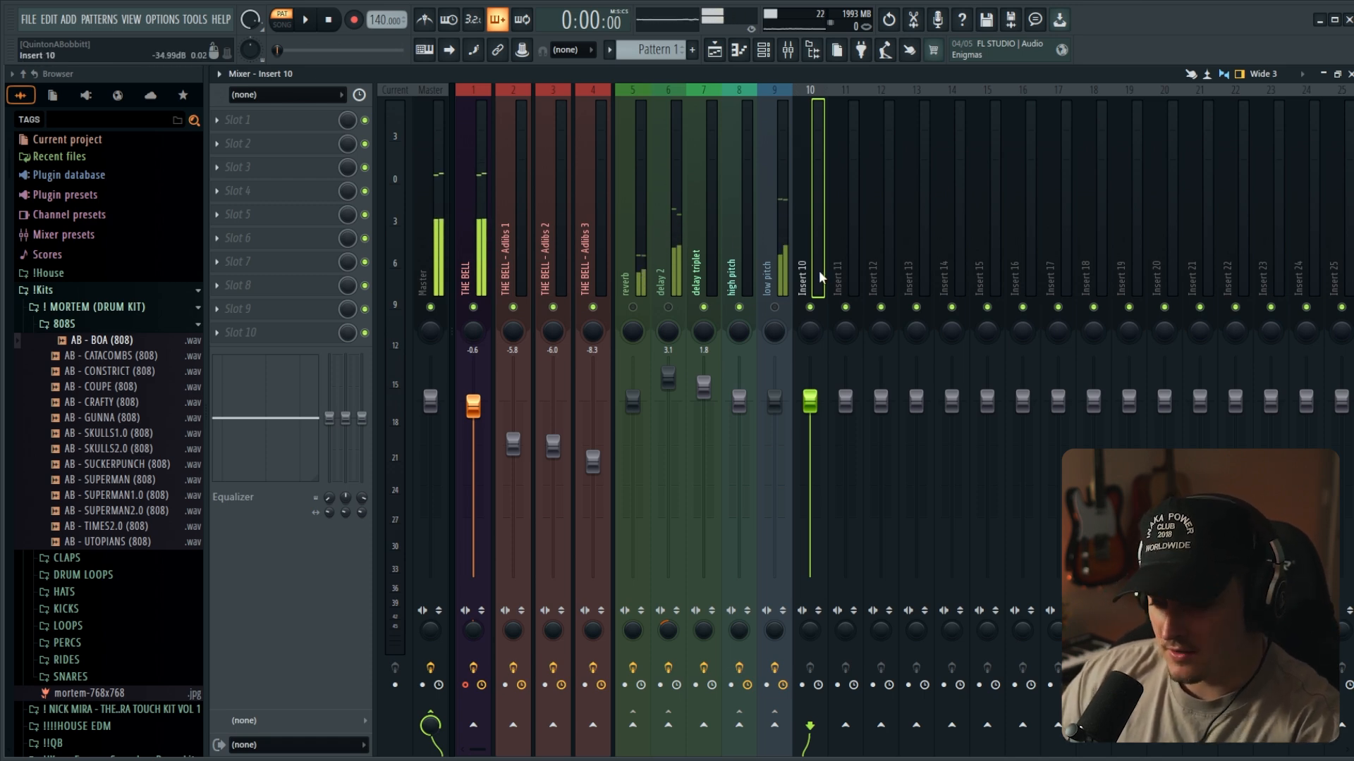
double_click(818, 269)
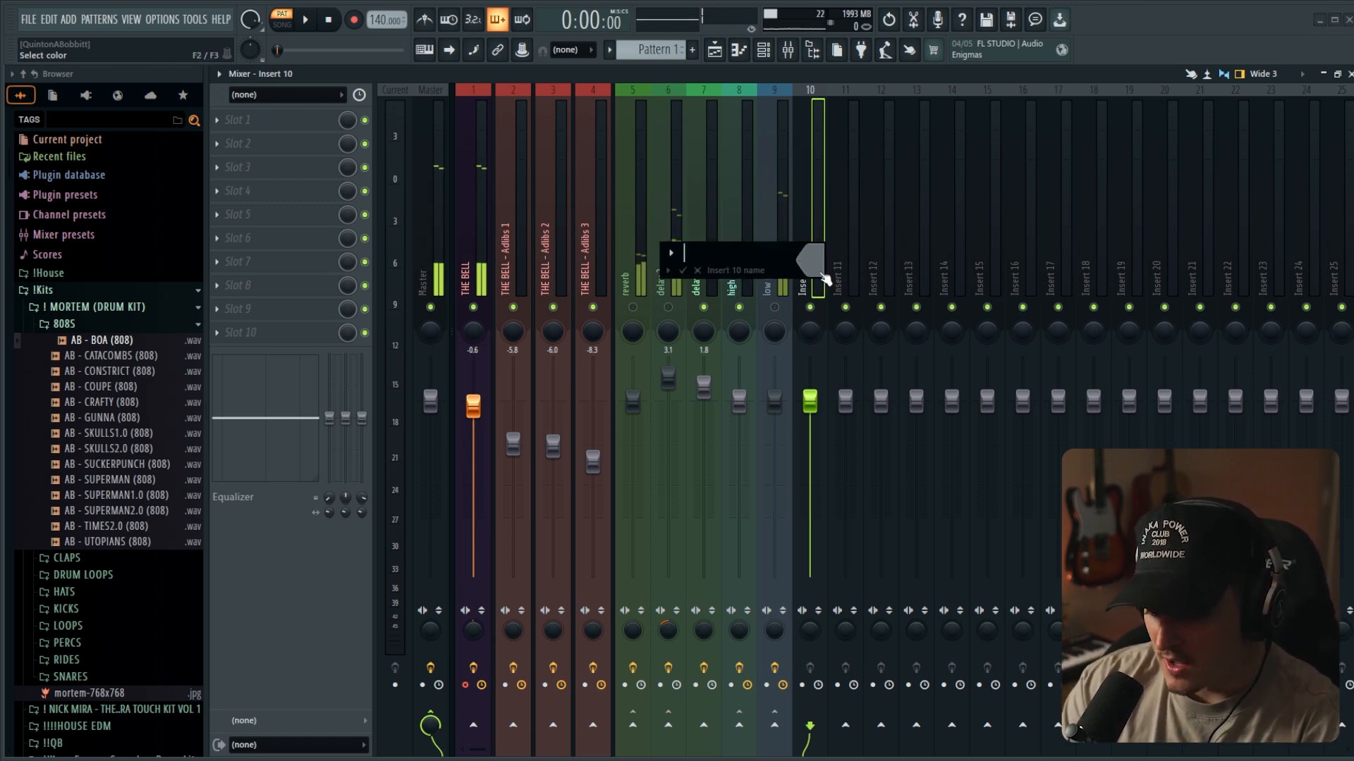
text(p - comp)
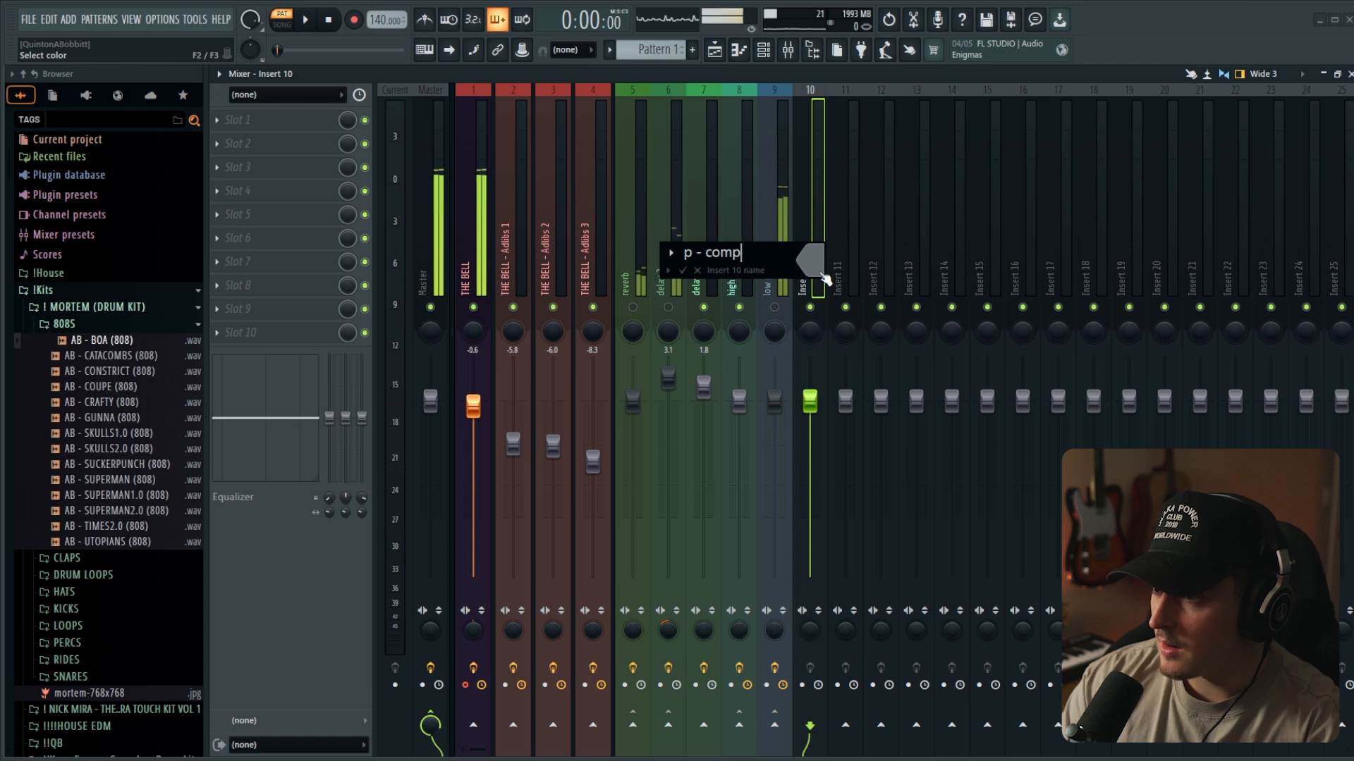
click(822, 275)
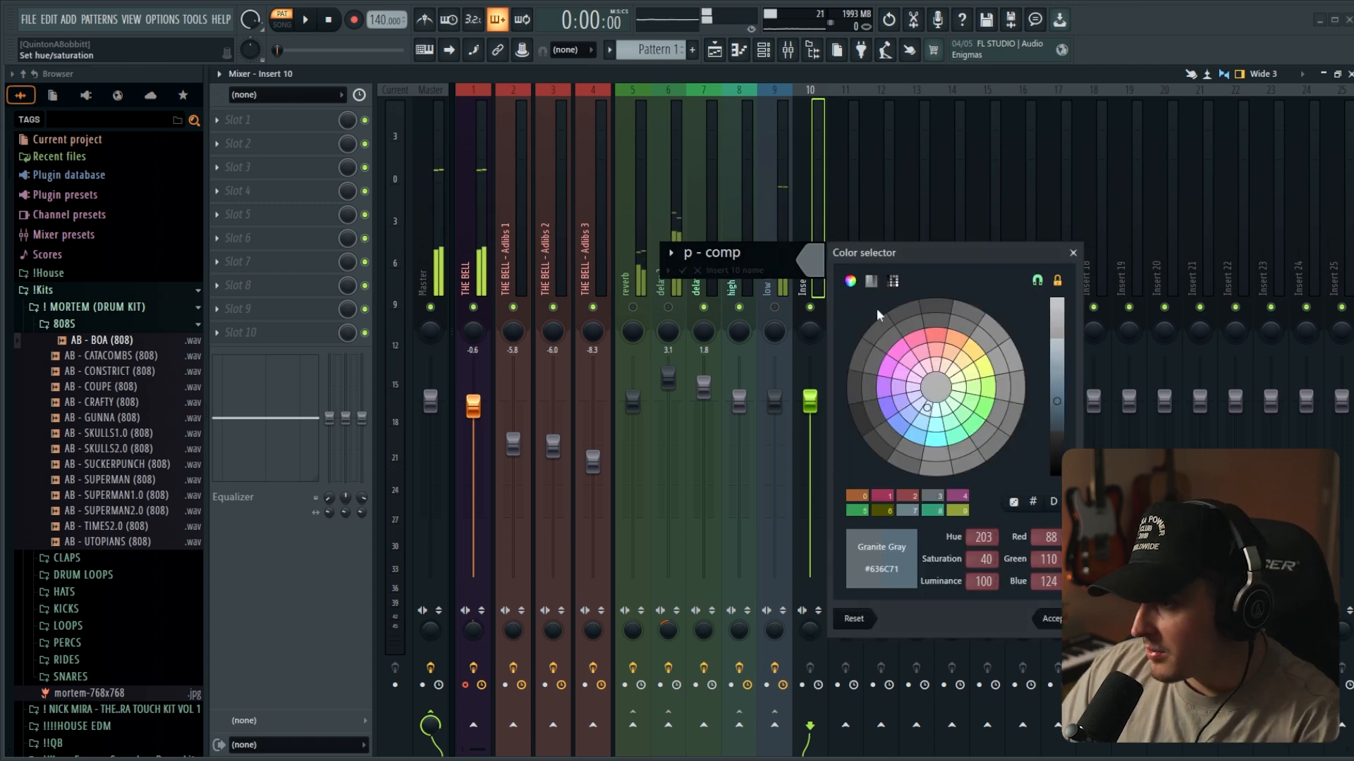
click(991, 407)
key(Return)
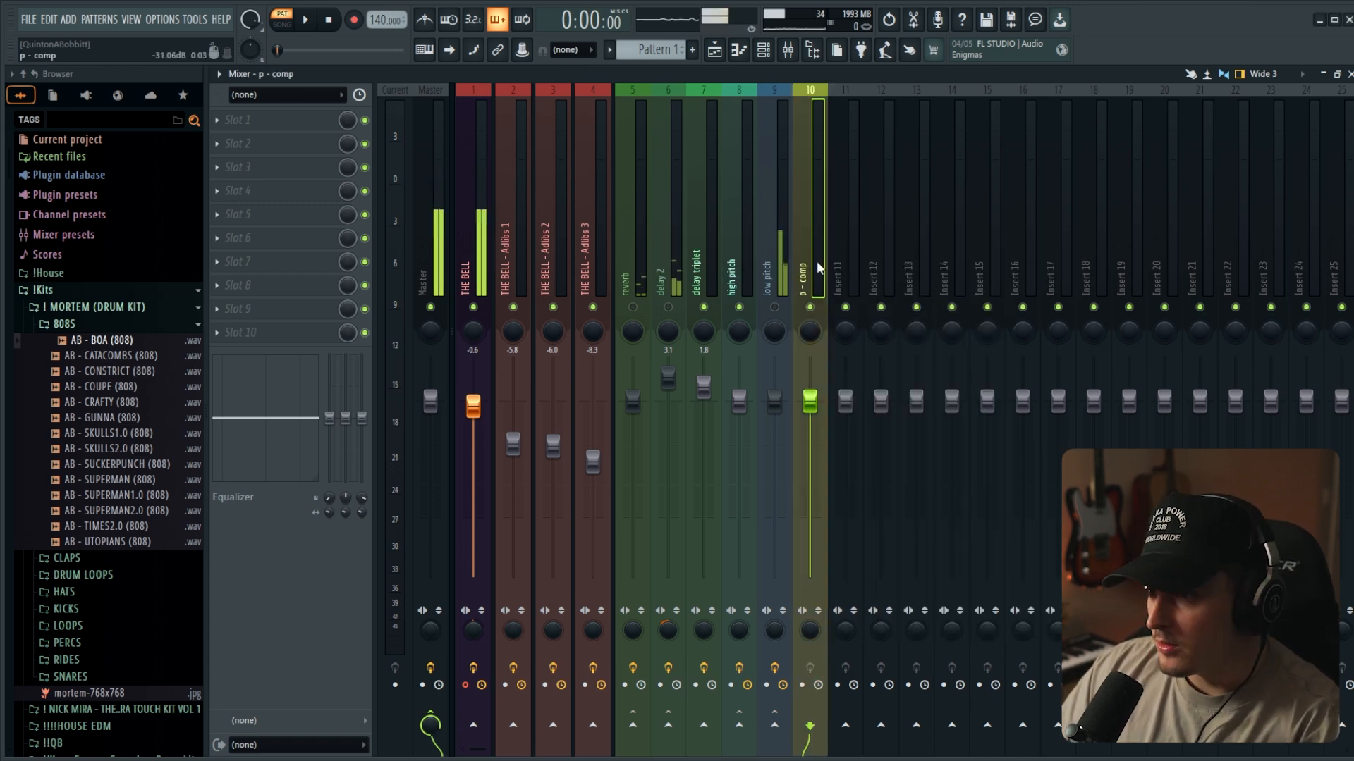
- Route THE BELL to the p - comp channel and add CLA-76 Stereo to slot 1 of p - comp
click(485, 282)
click(811, 726)
click(816, 269)
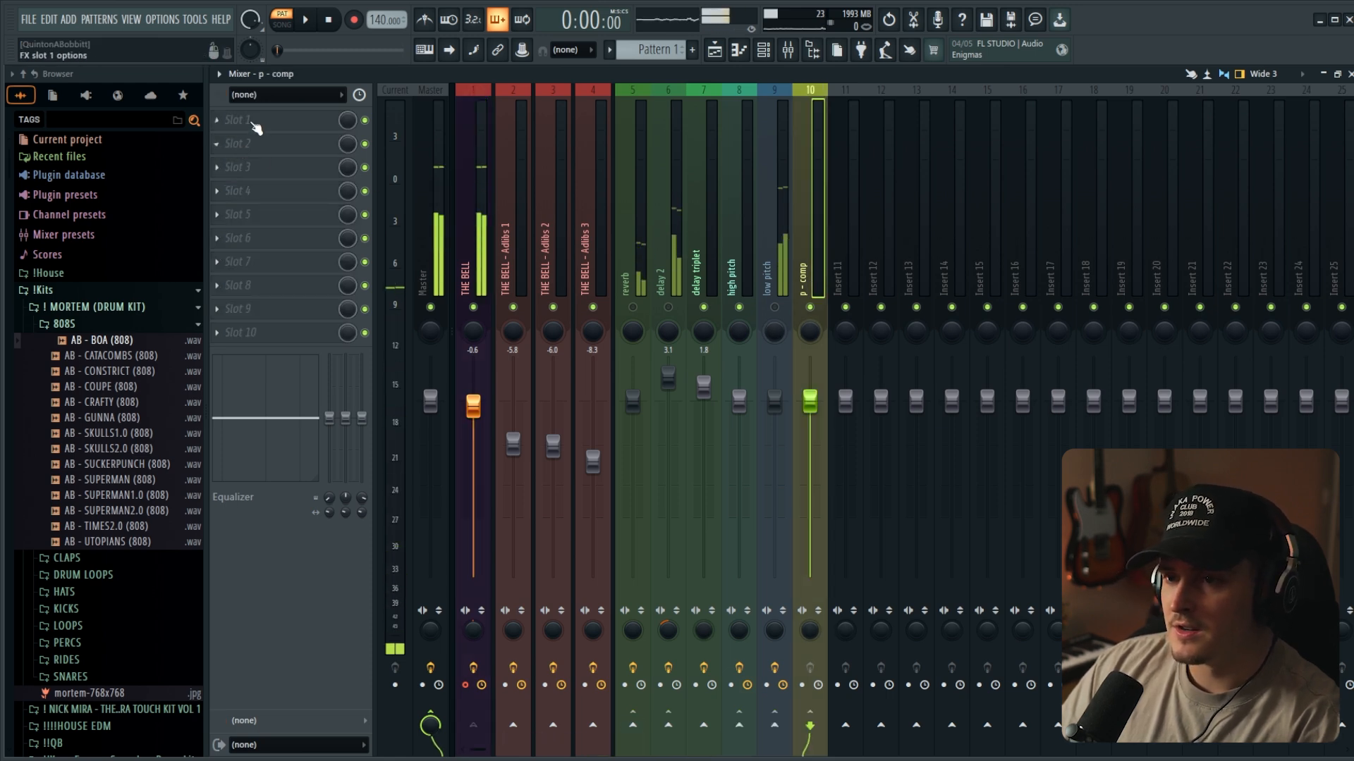
click(247, 141)
click(450, 180)
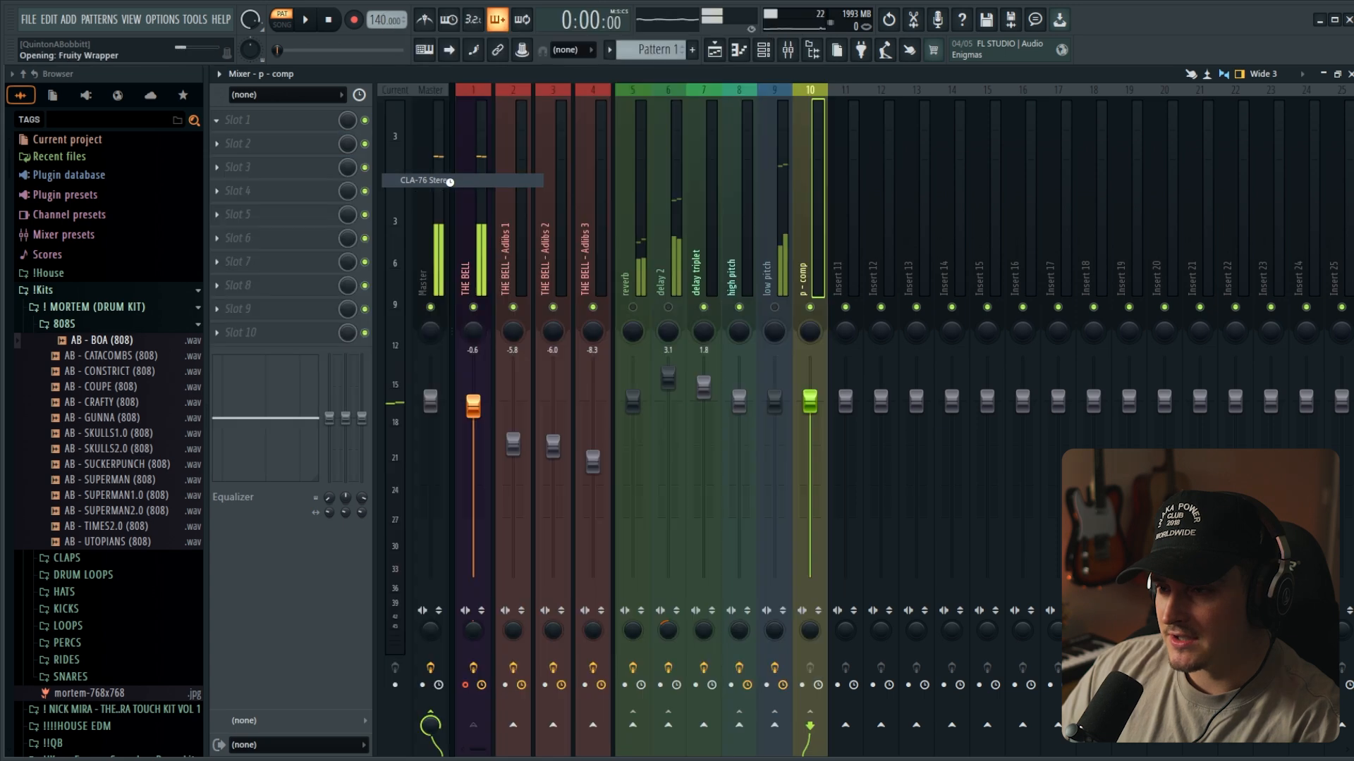
- Choose the Bluey revision in CLA-76, set the release to 7, raise the input and close its window
click(396, 383)
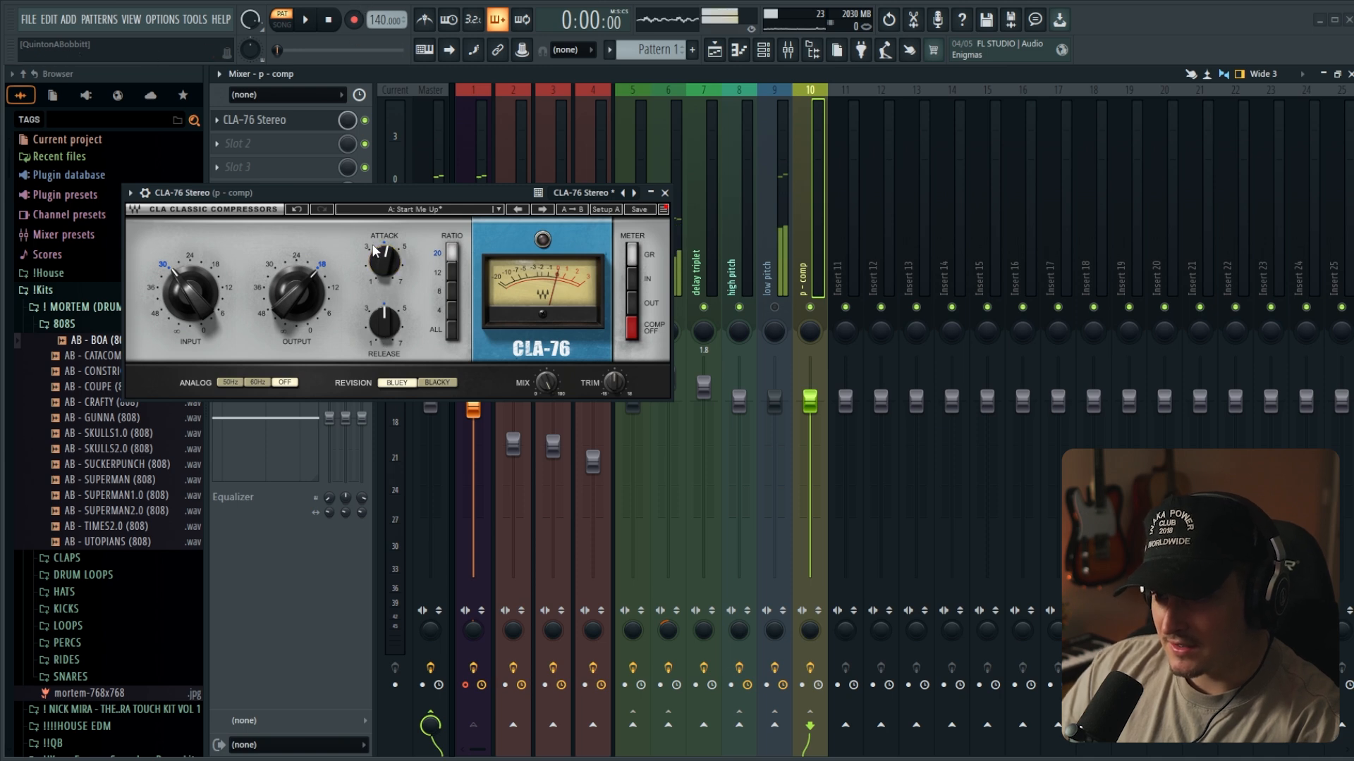
drag(189, 293, 189, 271)
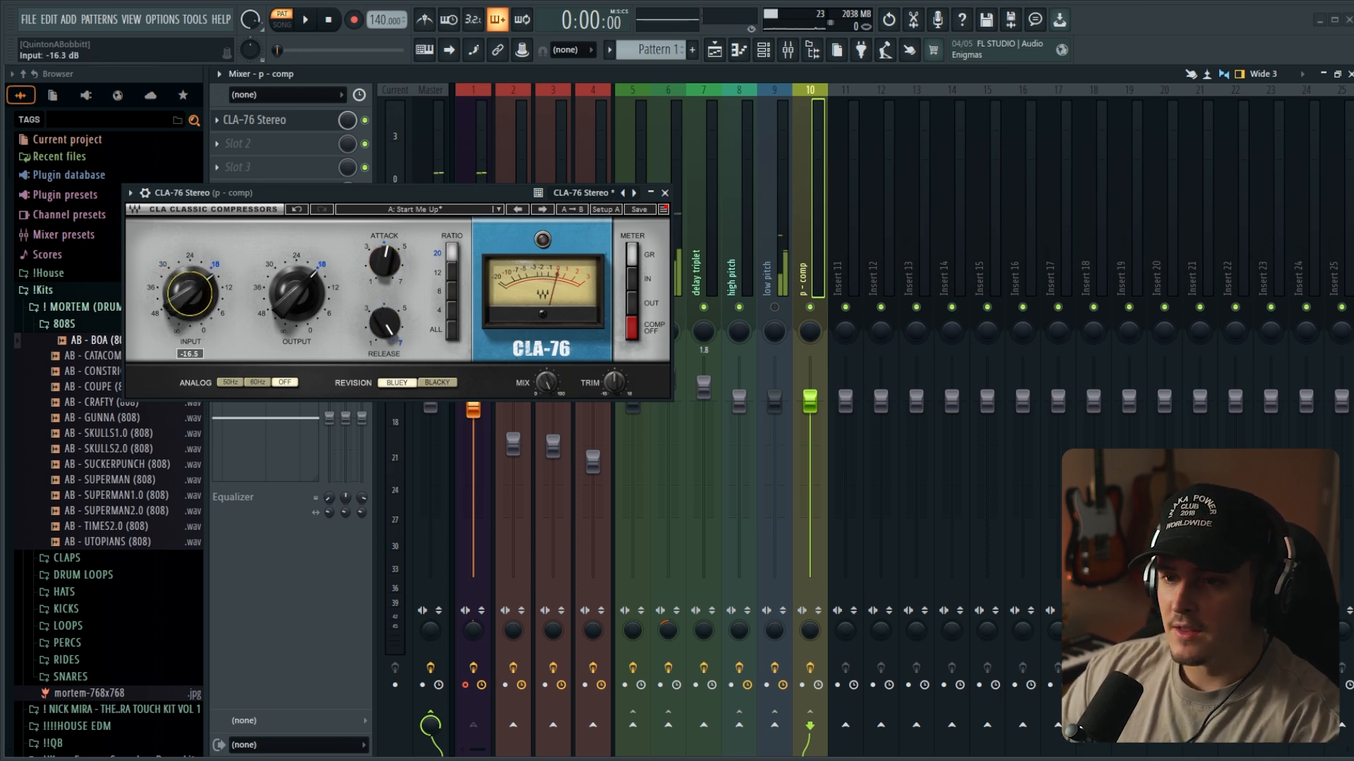
click(664, 193)
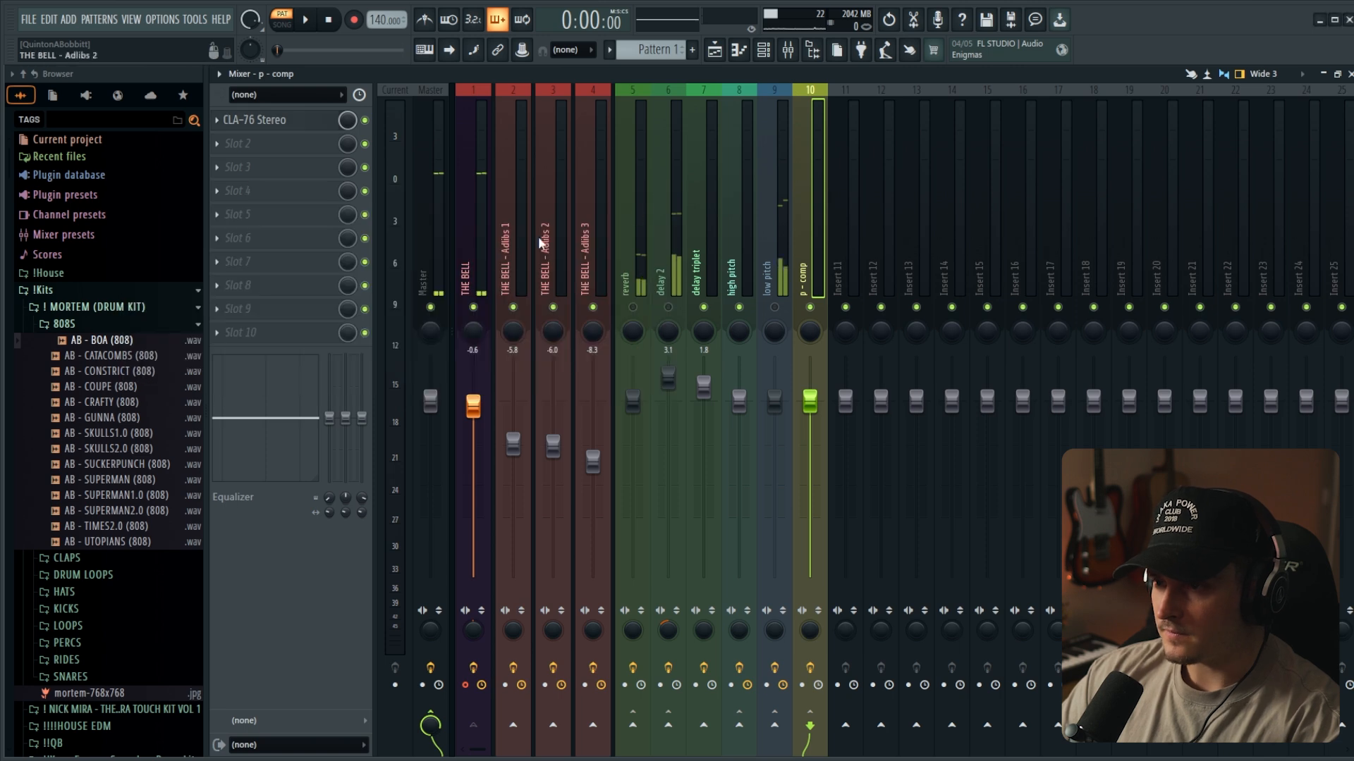
- Raise THE BELL's send level to p - comp and set the CLA-76 output to -26.9 dB
click(473, 290)
scroll(811, 726, up, 5)
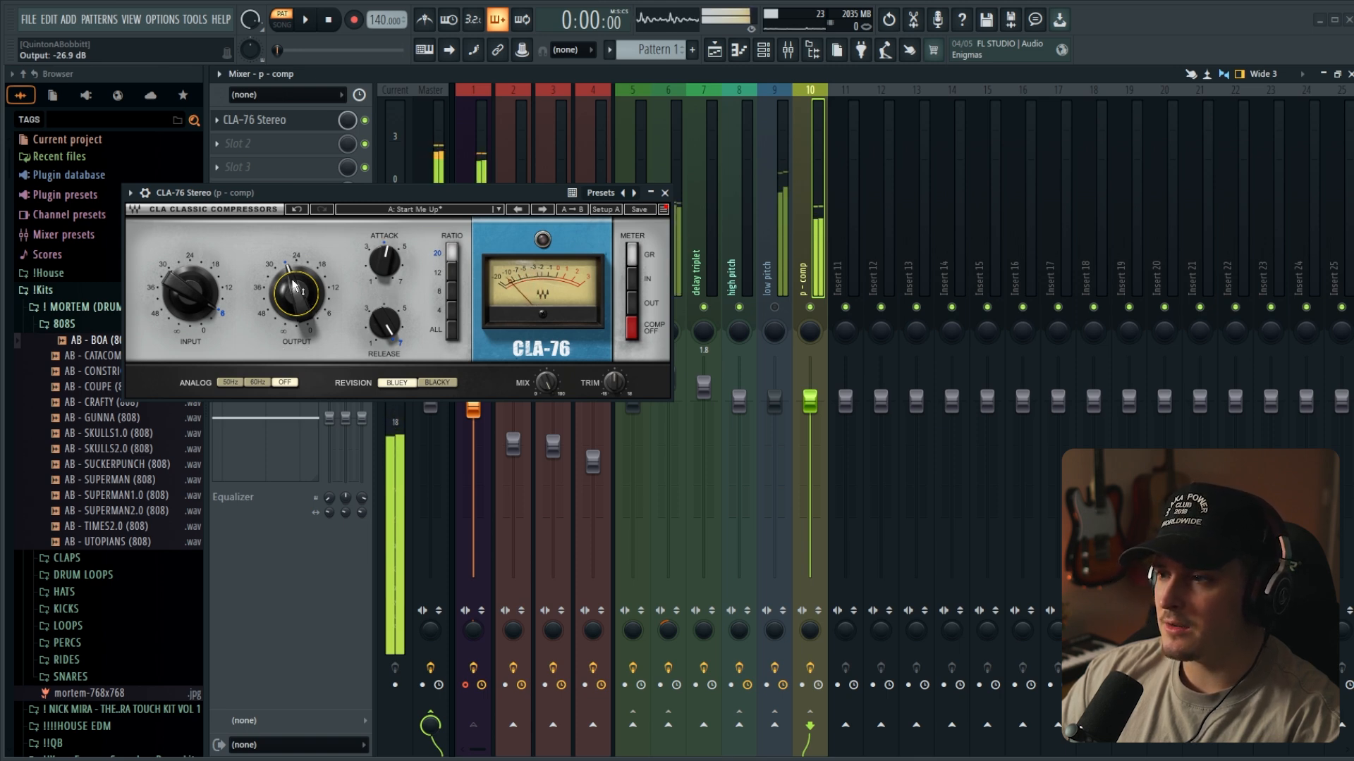
click(665, 193)
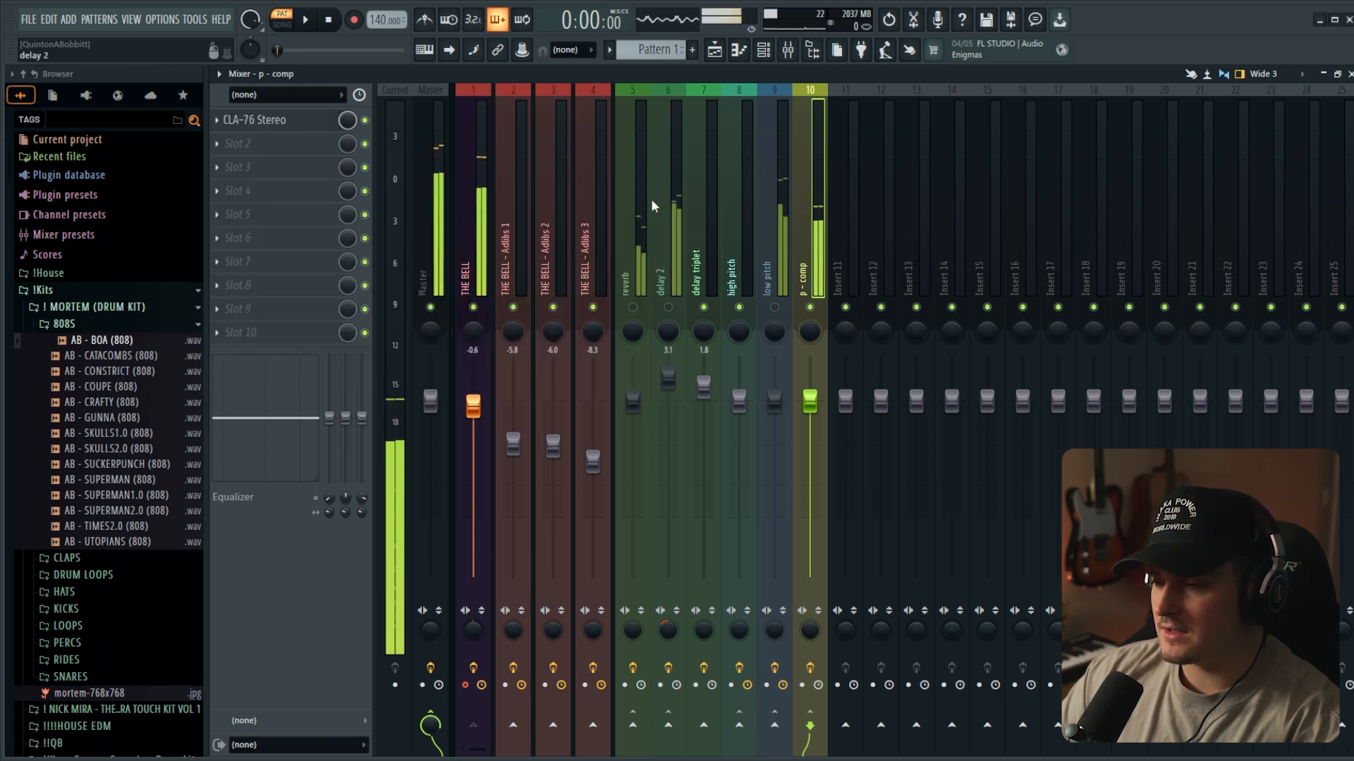
- Unmute the p - comp channel and set THE BELL's send level to it to 124%
click(471, 230)
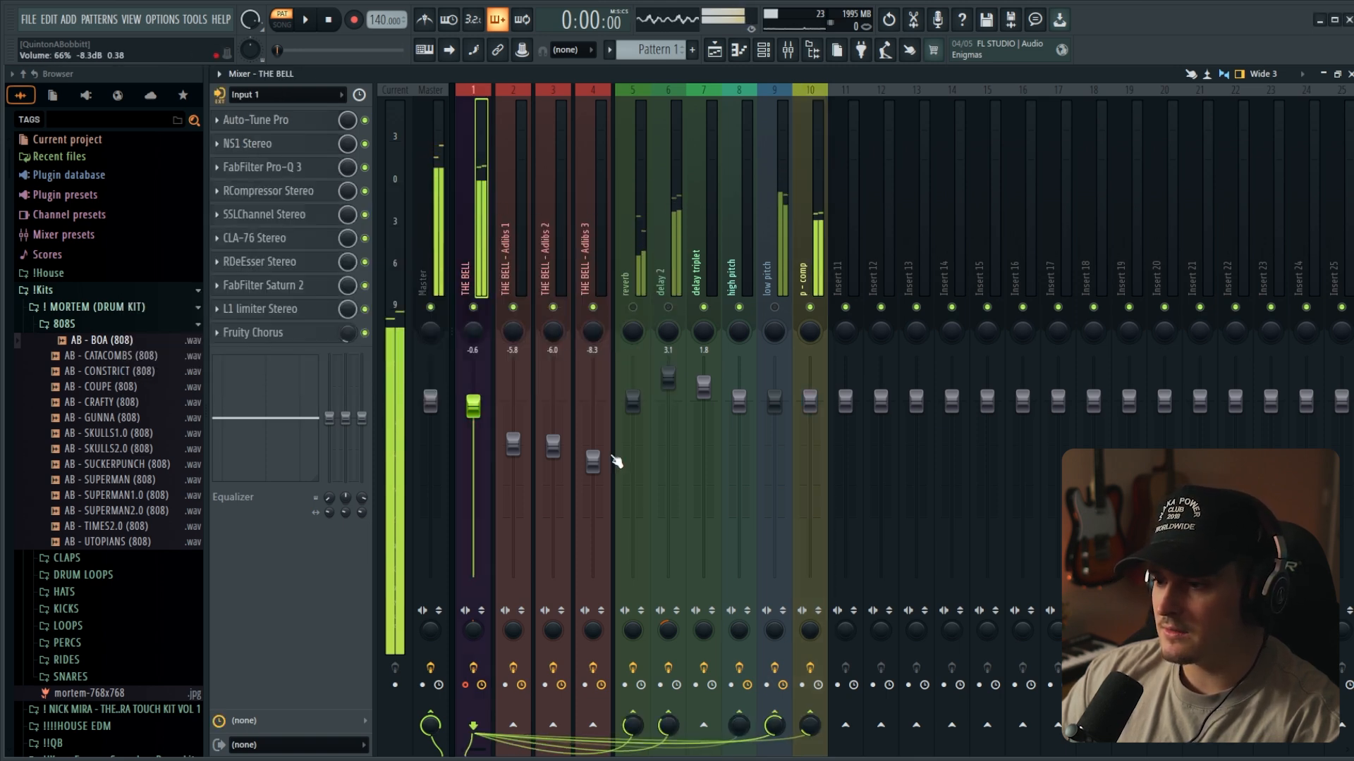
click(809, 308)
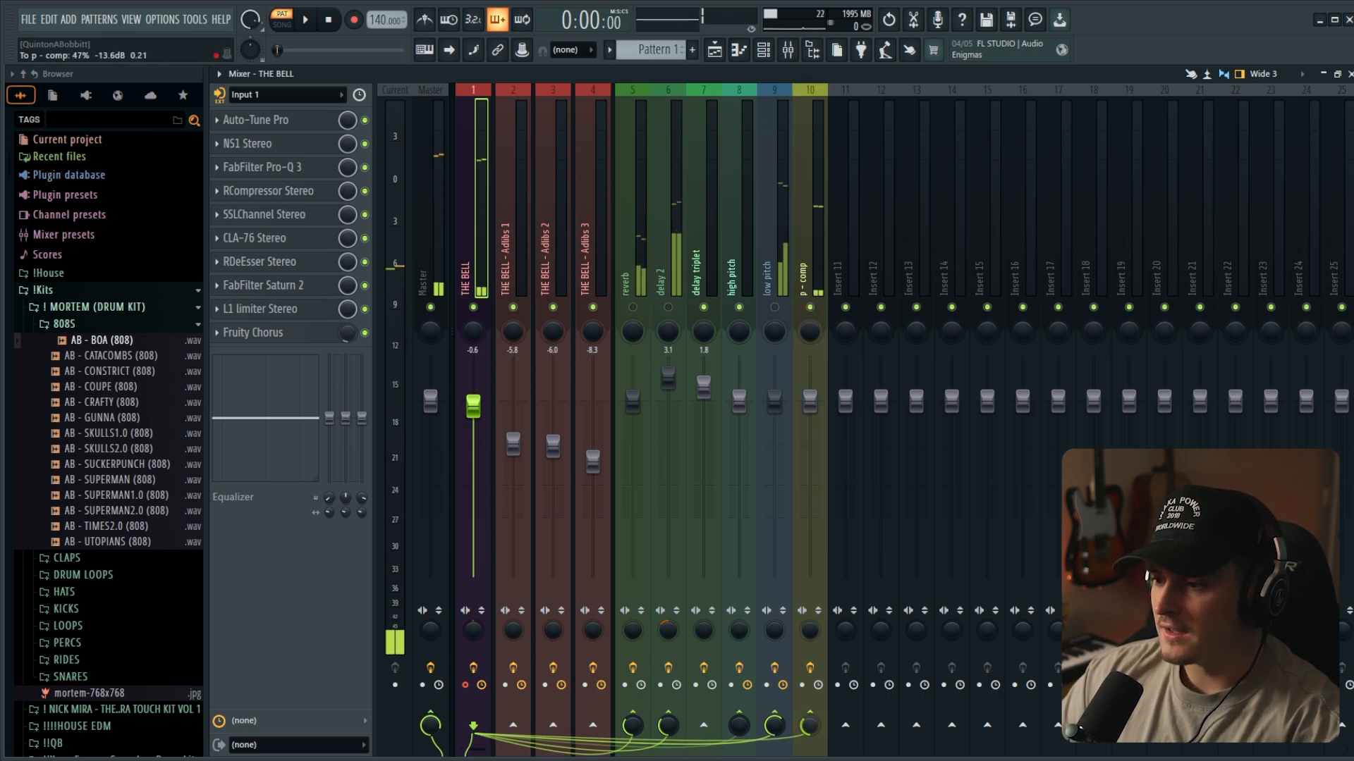
drag(811, 728, 812, 670)
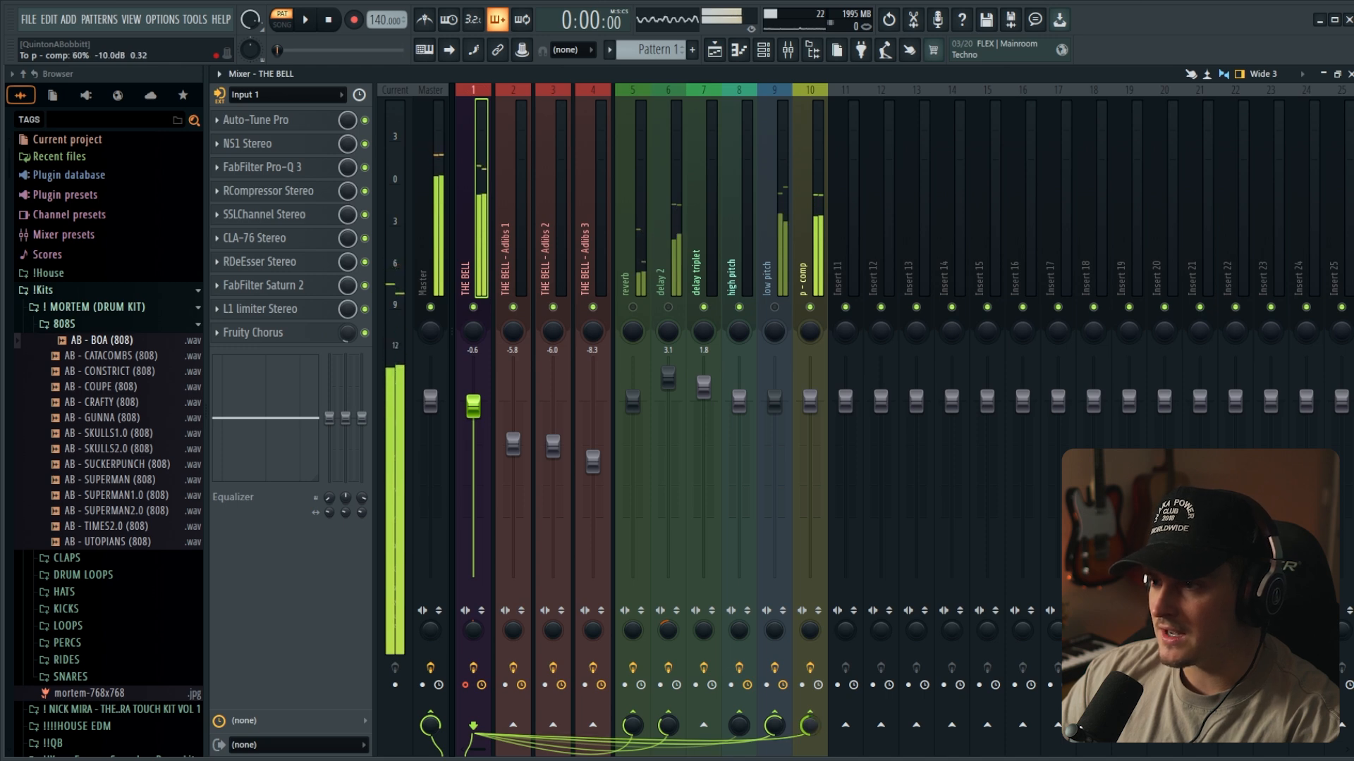
drag(812, 727, 812, 677)
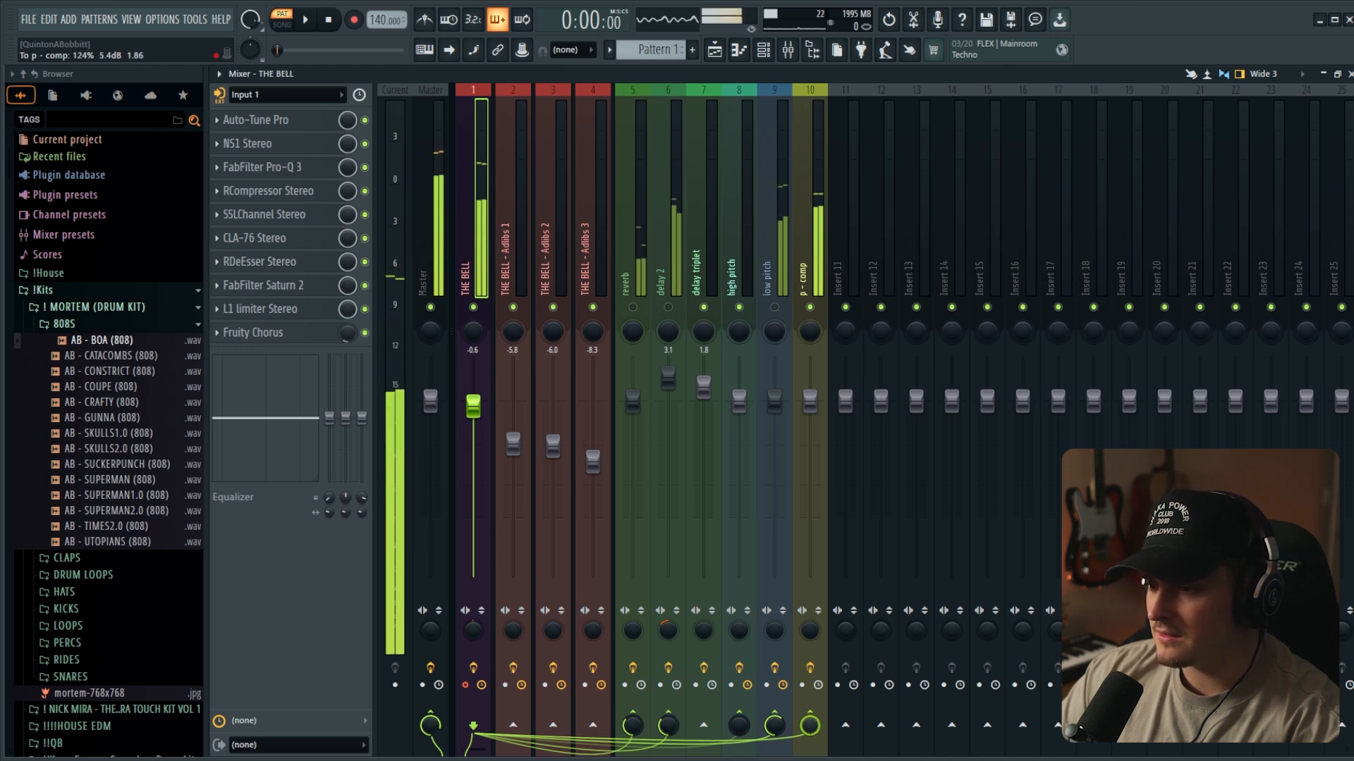
- Set the CLA-76 output on p - comp to -25.1 dB, close its window and mute the channel
click(804, 233)
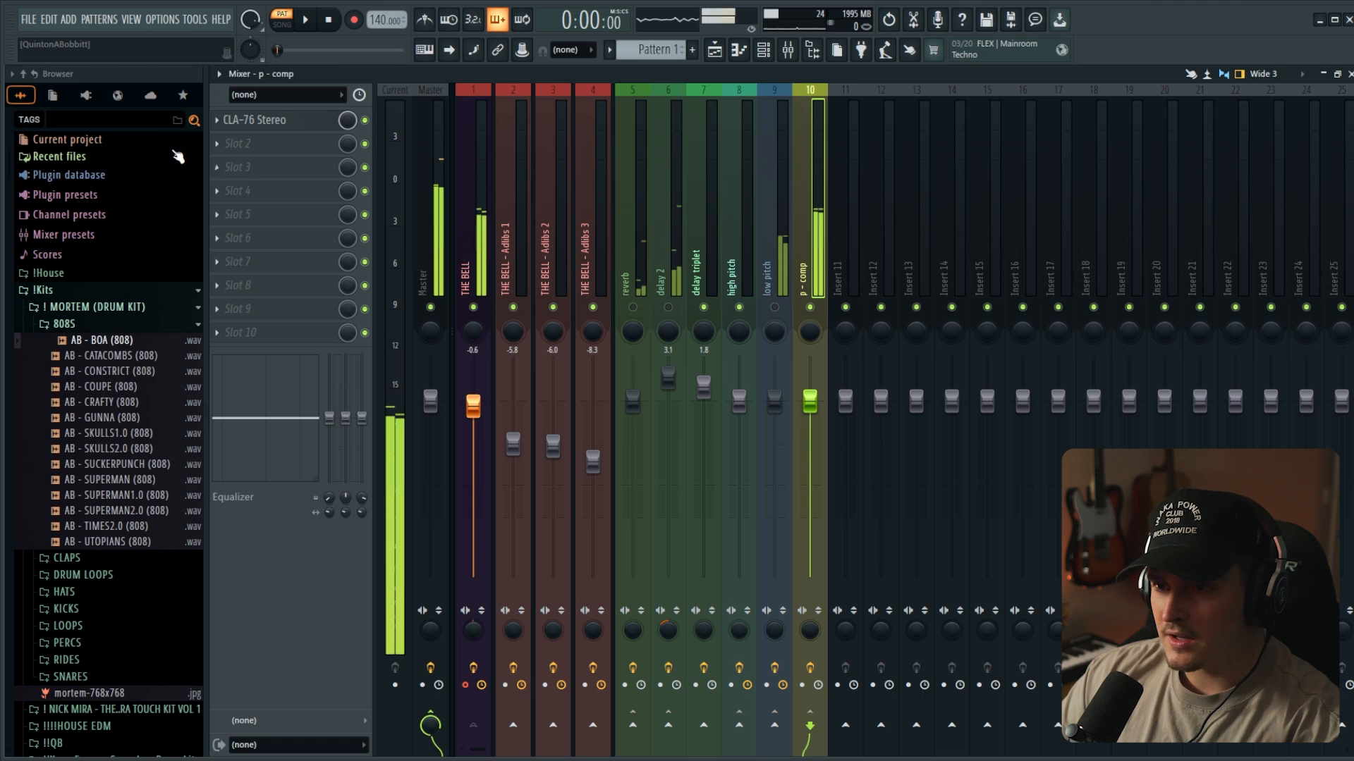
click(247, 125)
drag(296, 292, 296, 278)
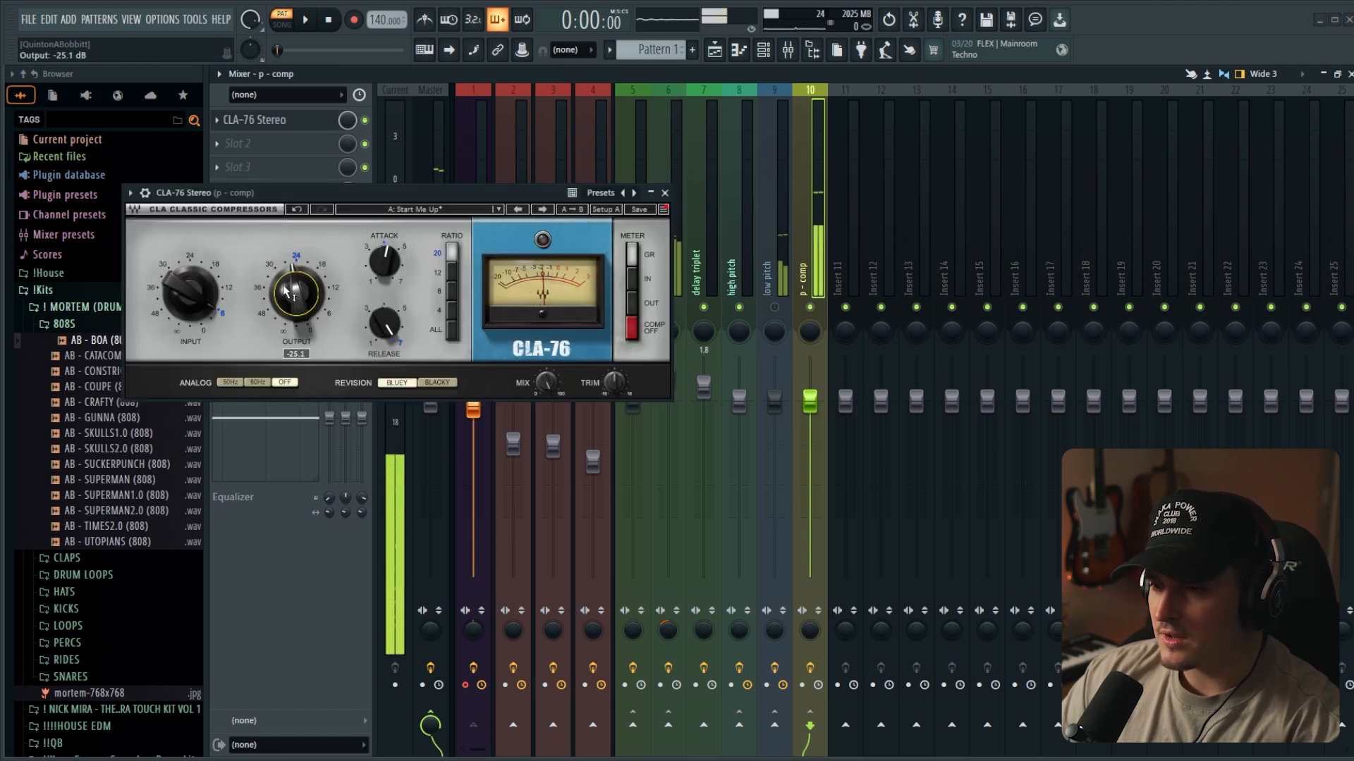
drag(351, 200, 358, 226)
click(667, 220)
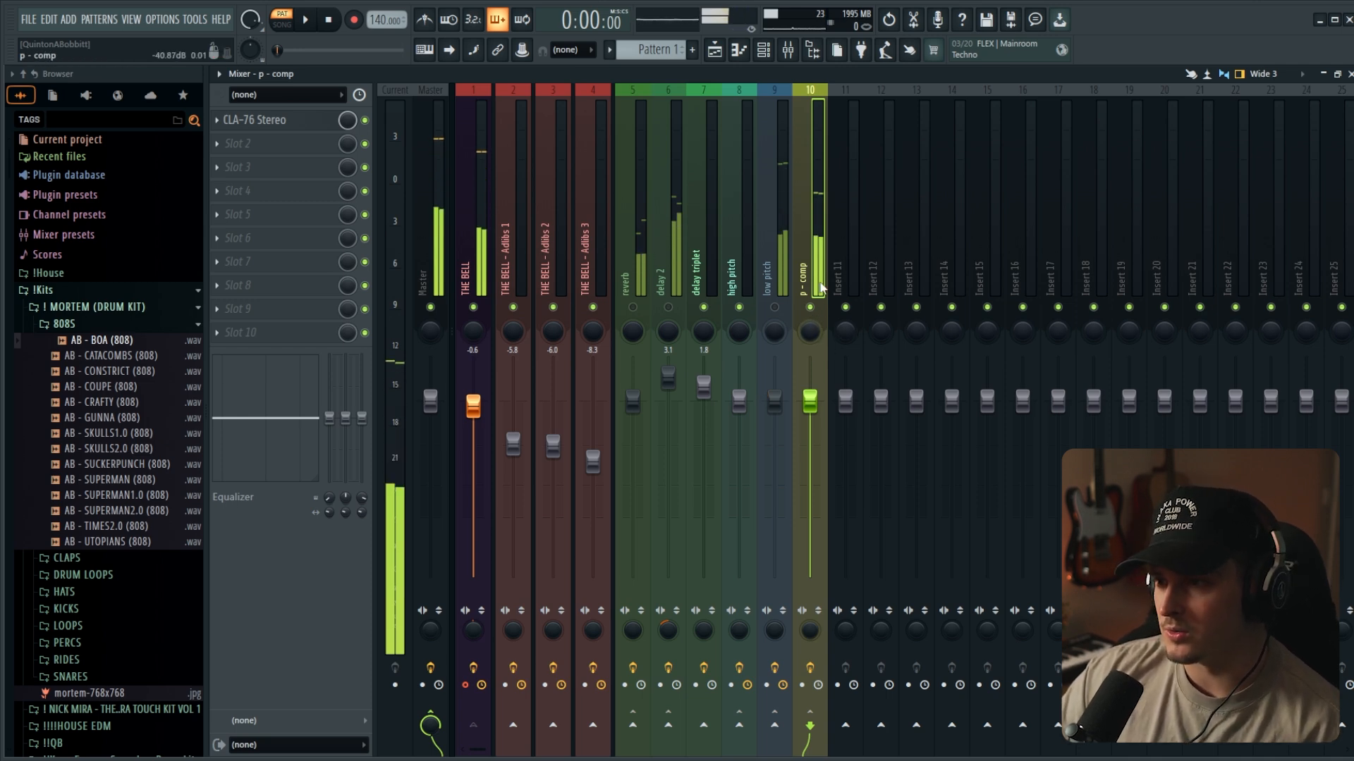
click(813, 308)
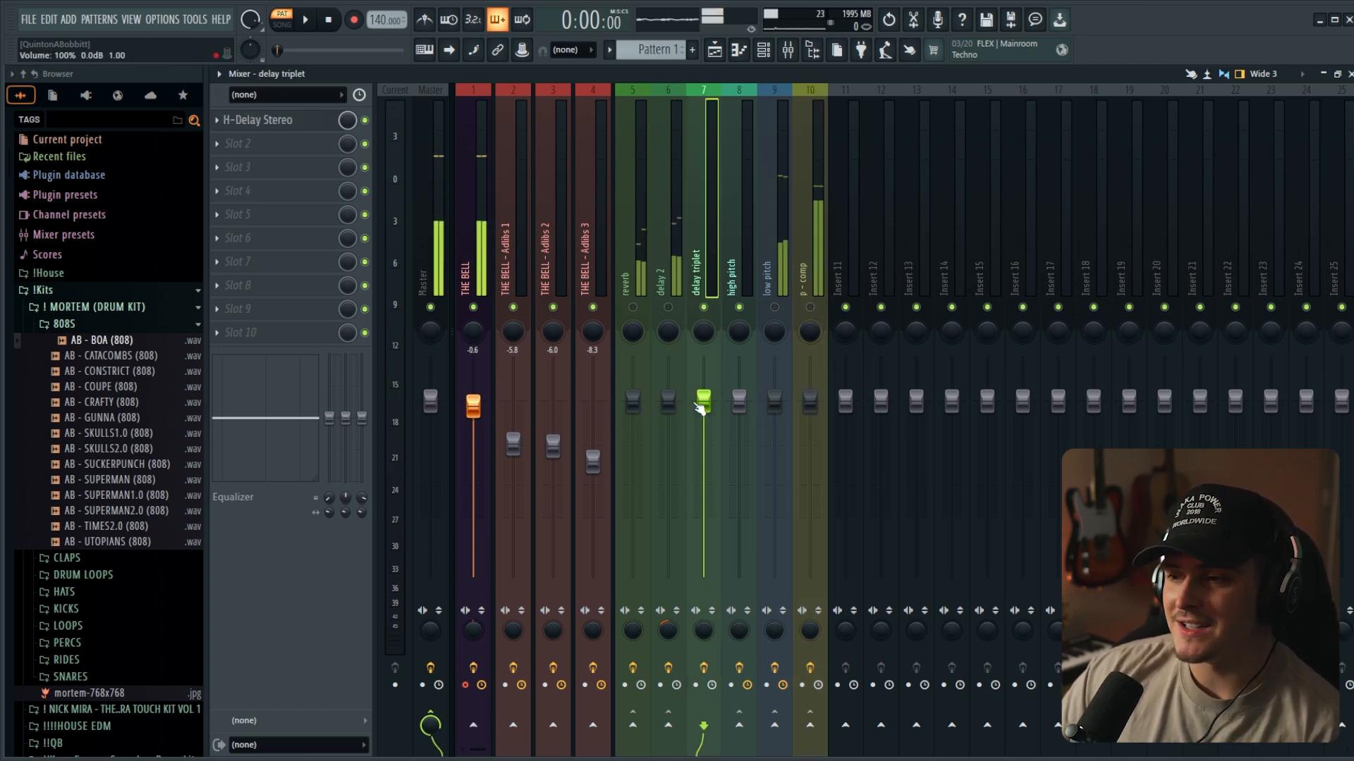
- Send THE BELL - Adlibs 1 to the reverb, delay 2, delay triplet, high pitch, low pitch and p - comp channels, raising the send levels
click(476, 282)
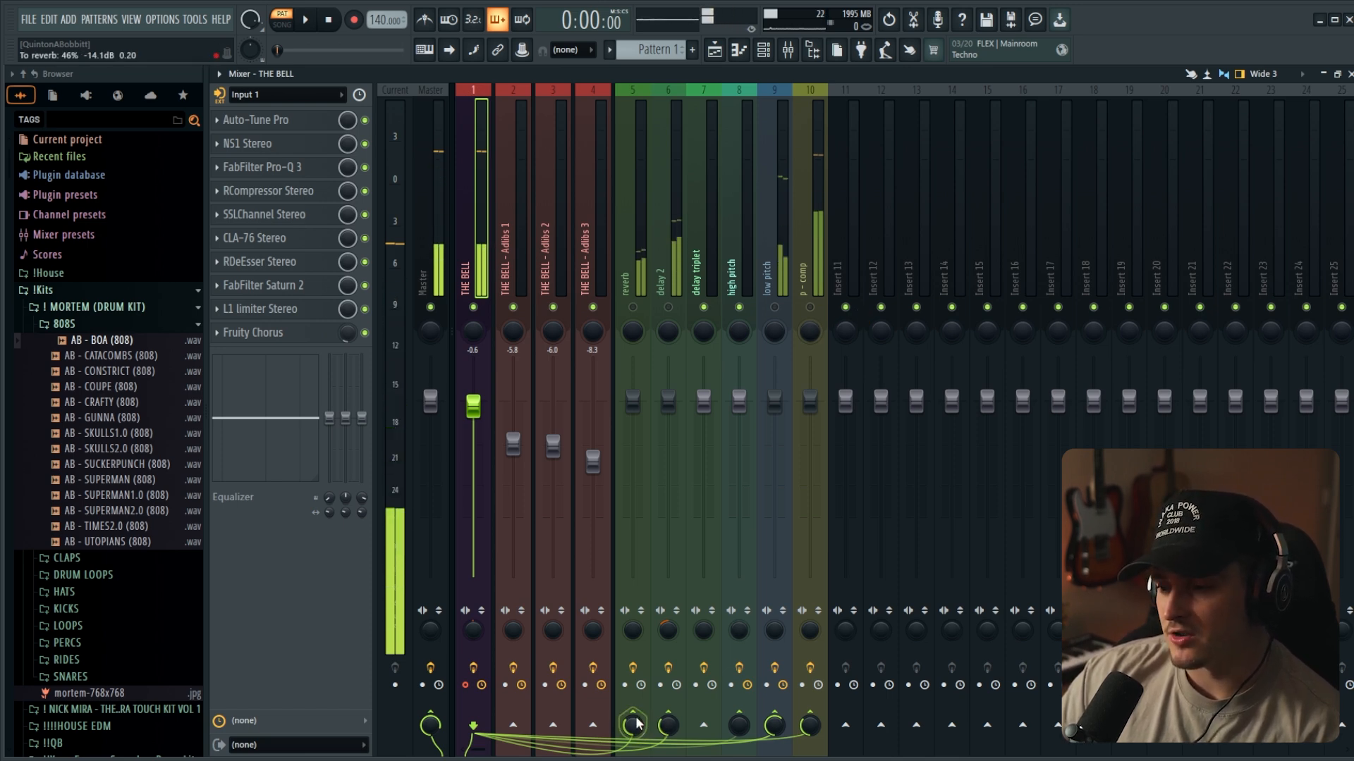
click(523, 261)
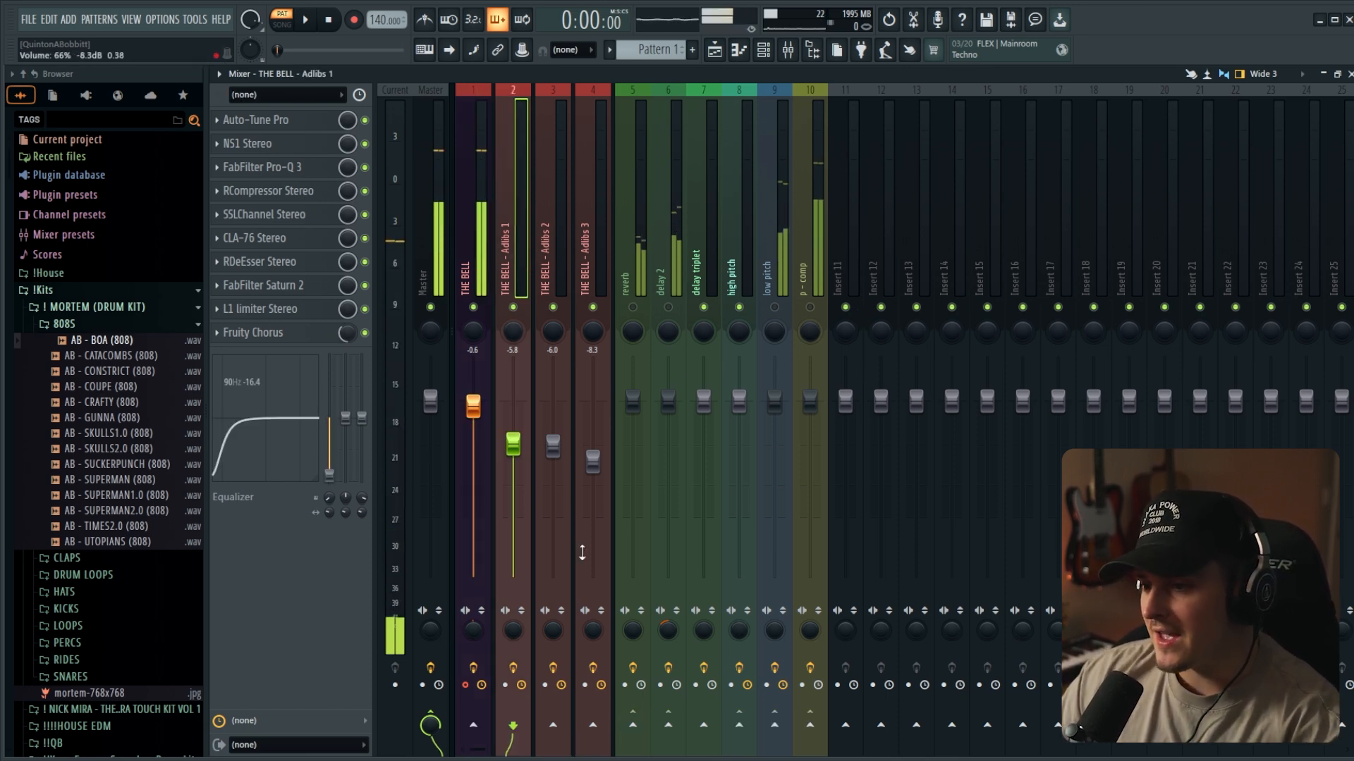
click(633, 724)
click(668, 724)
click(703, 725)
click(738, 725)
click(774, 725)
click(810, 725)
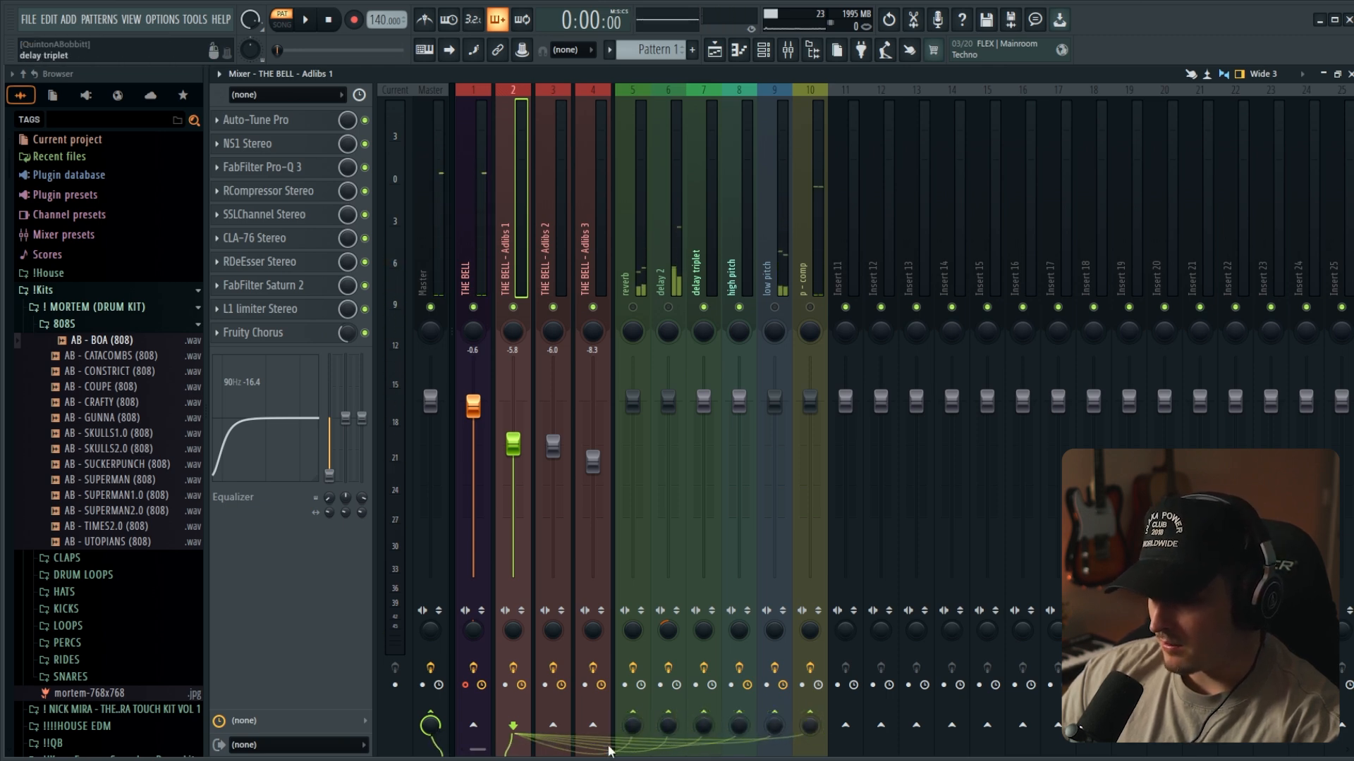
drag(638, 729, 774, 709)
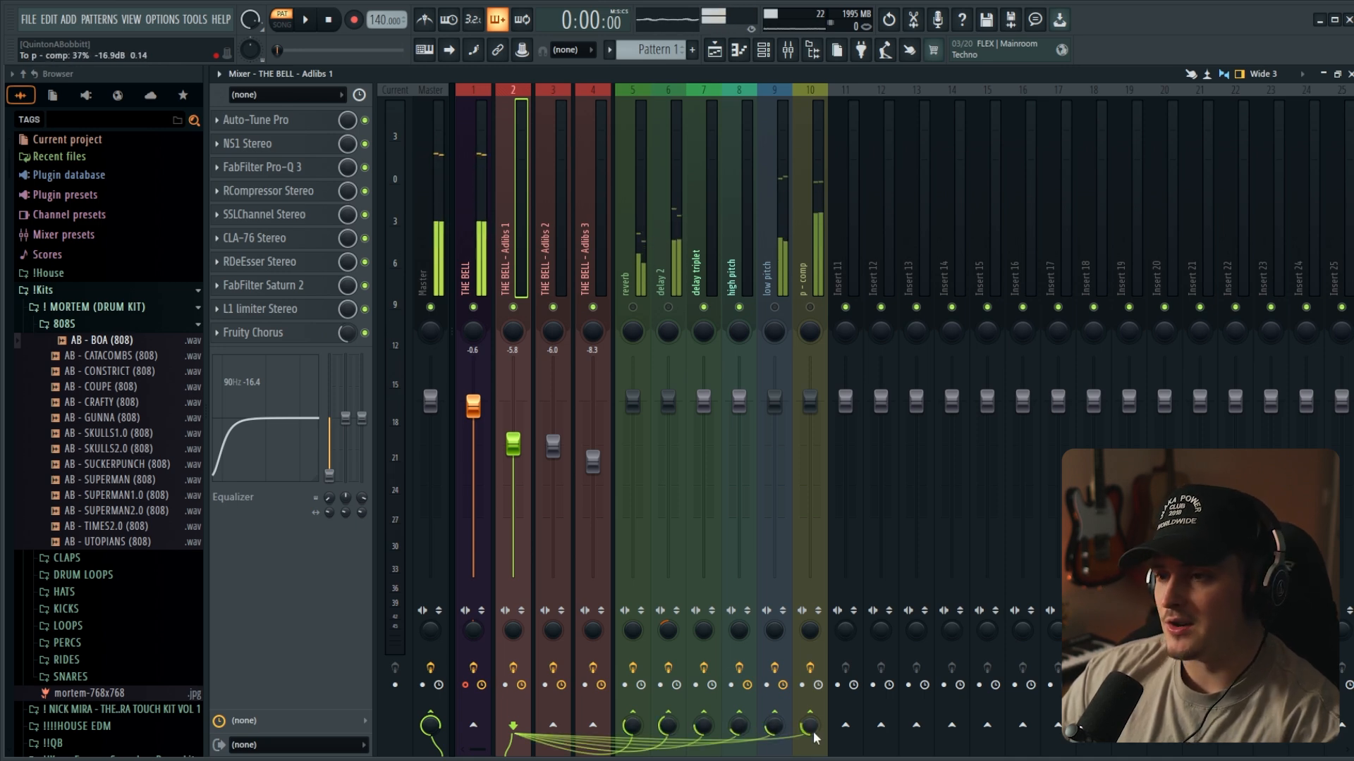